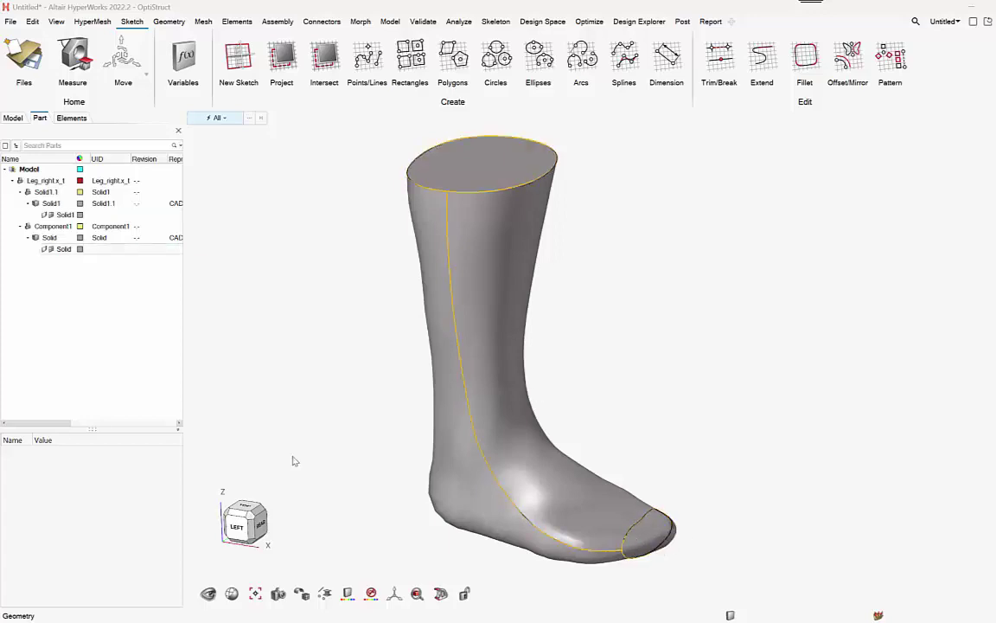
Inspect the toe solid alone by hiding the leg solid, then show the leg again
click(28, 225)
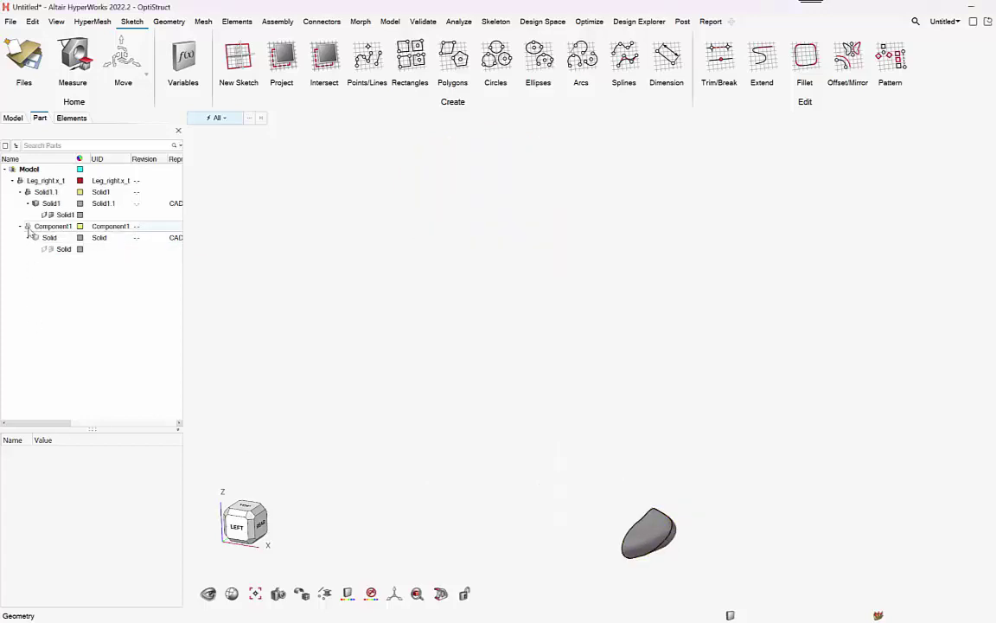
middle_drag(505, 520, 451, 474)
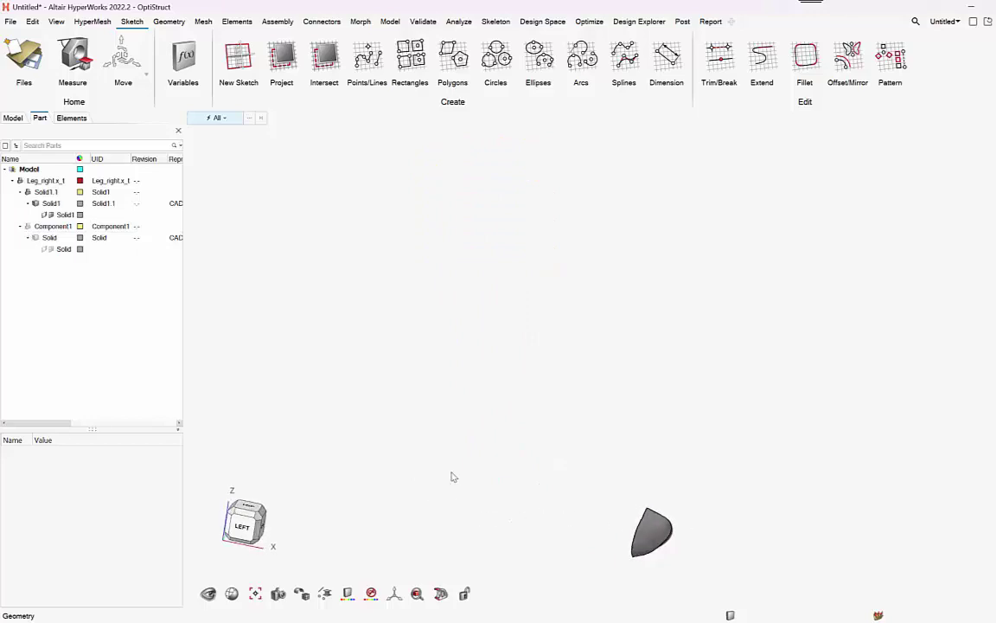
click(28, 226)
middle_drag(567, 339, 501, 323)
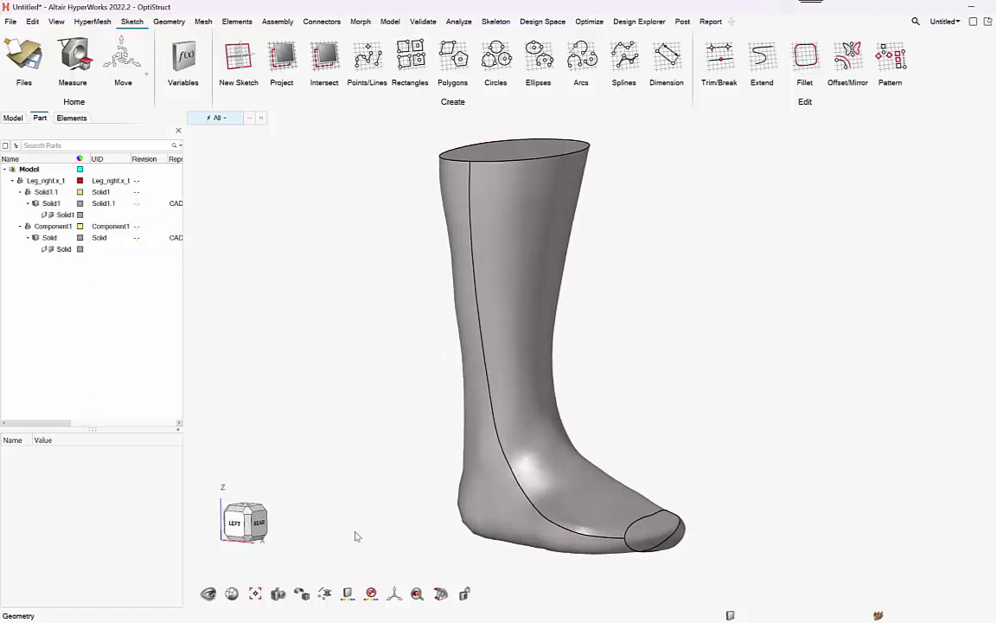
Switch geometry colouring from Automatic to Mappable
click(348, 593)
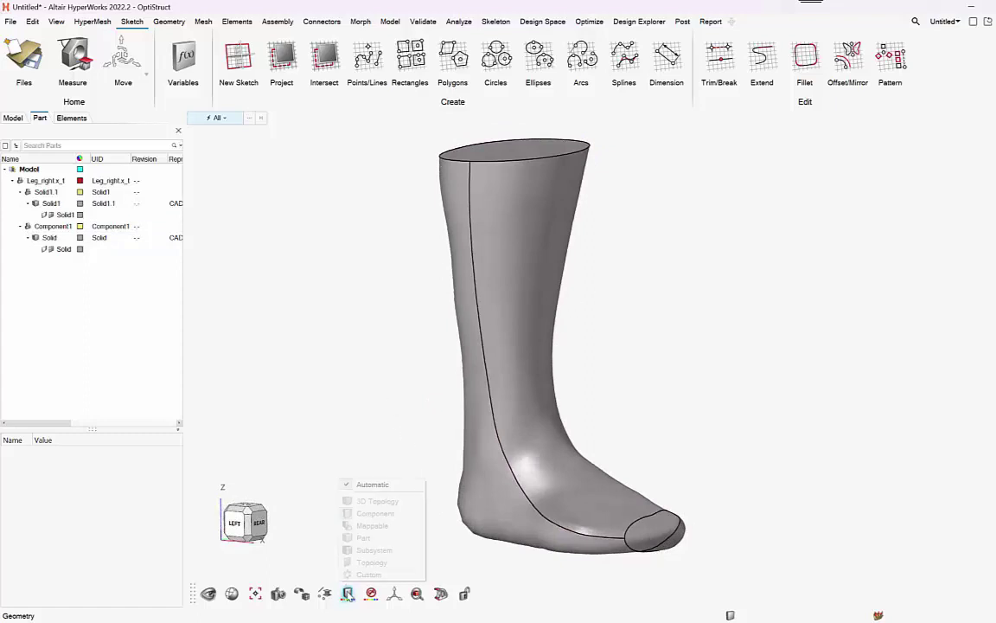
click(374, 486)
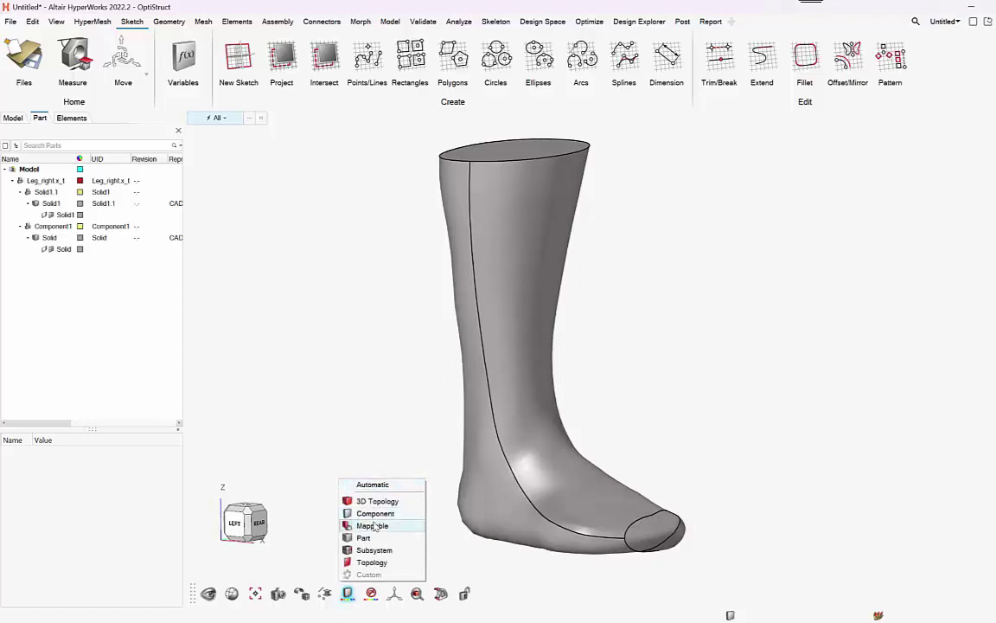
click(373, 525)
mouse_move(360, 402)
middle_down()
mouse_move(363, 418)
mouse_move(340, 413)
mouse_move(411, 432)
mouse_move(368, 393)
middle_up()
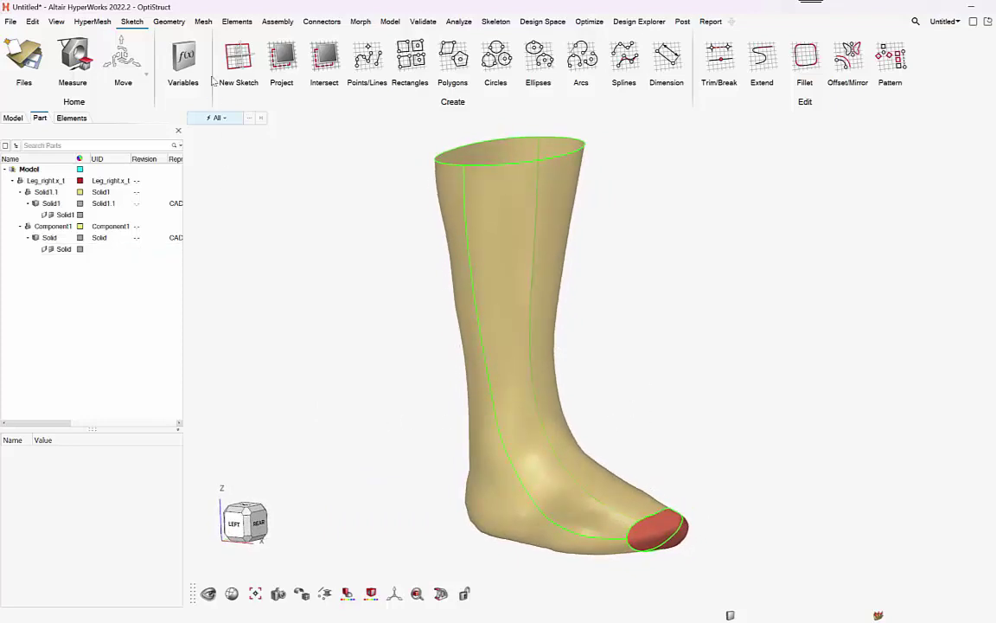
Start a Solid Map on the leg solid and auto-find its source and target faces
click(197, 21)
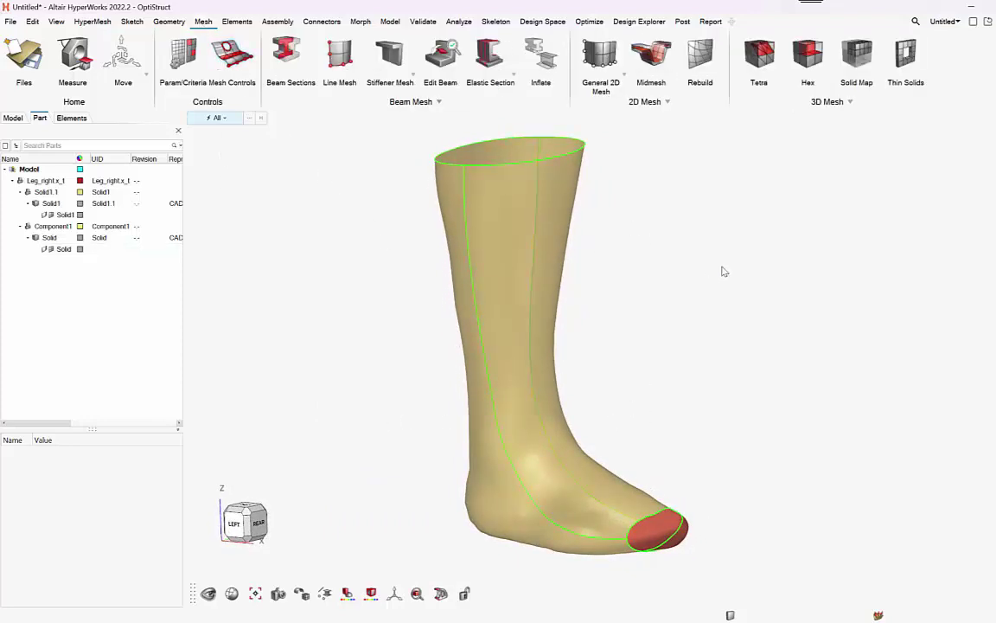
mouse_move(723, 271)
right_down()
mouse_move(716, 285)
mouse_move(715, 274)
right_up()
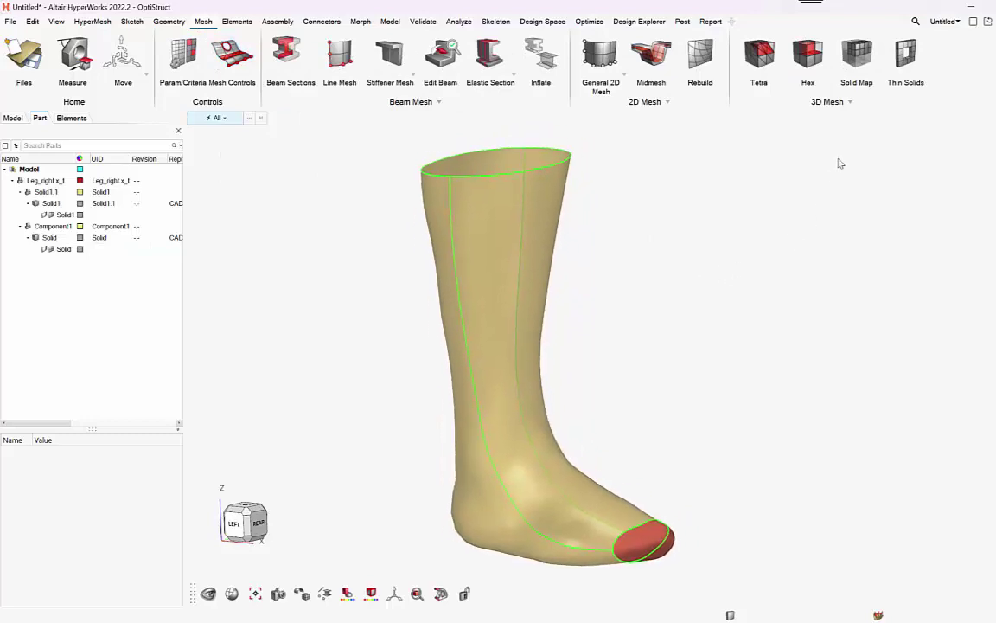
click(865, 59)
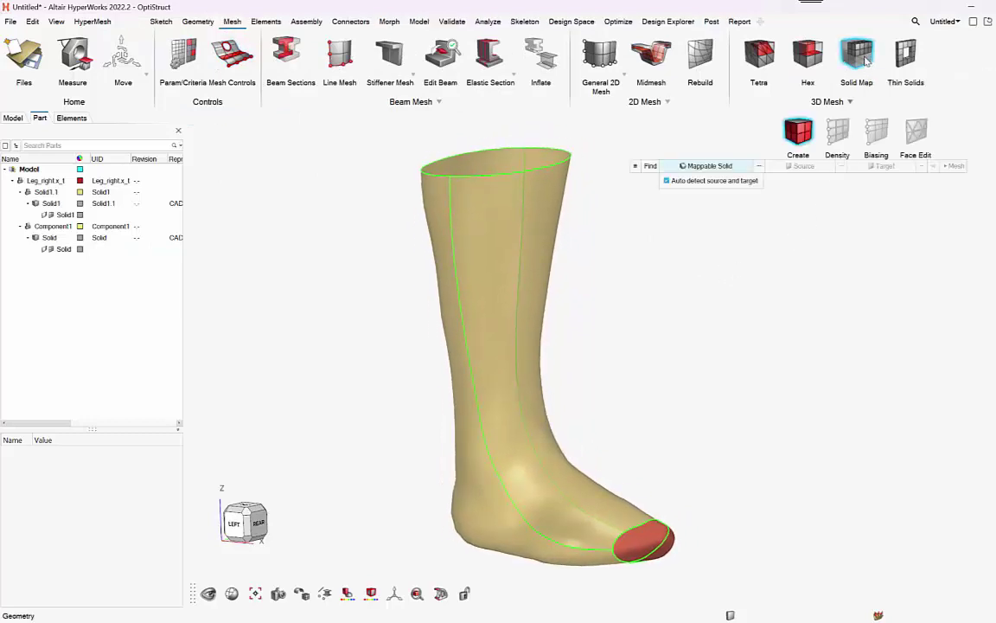
click(467, 277)
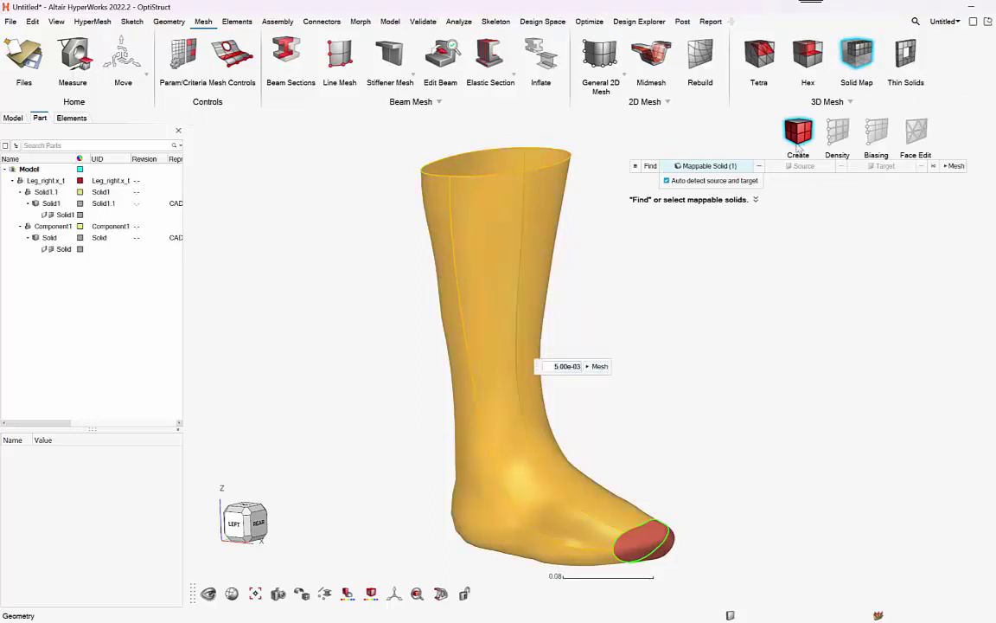
click(650, 166)
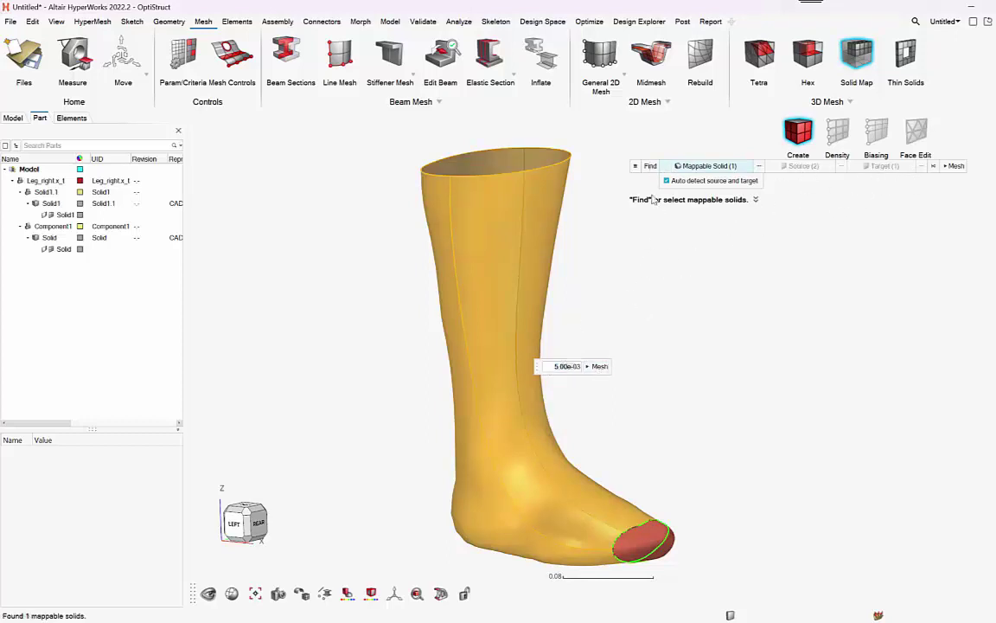
Set the solid-map source element type to Quads only
click(636, 166)
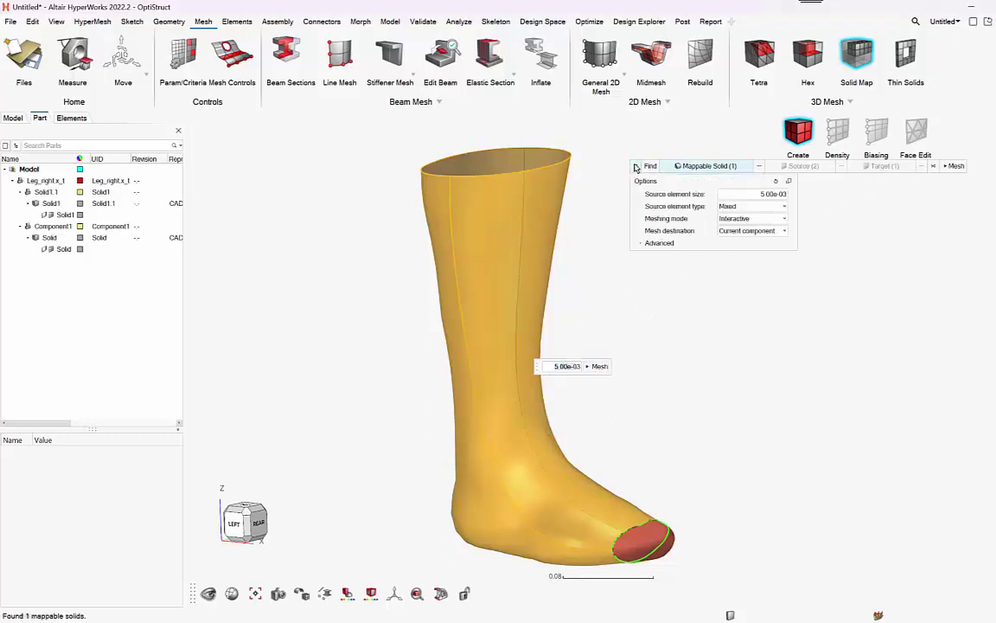
click(764, 210)
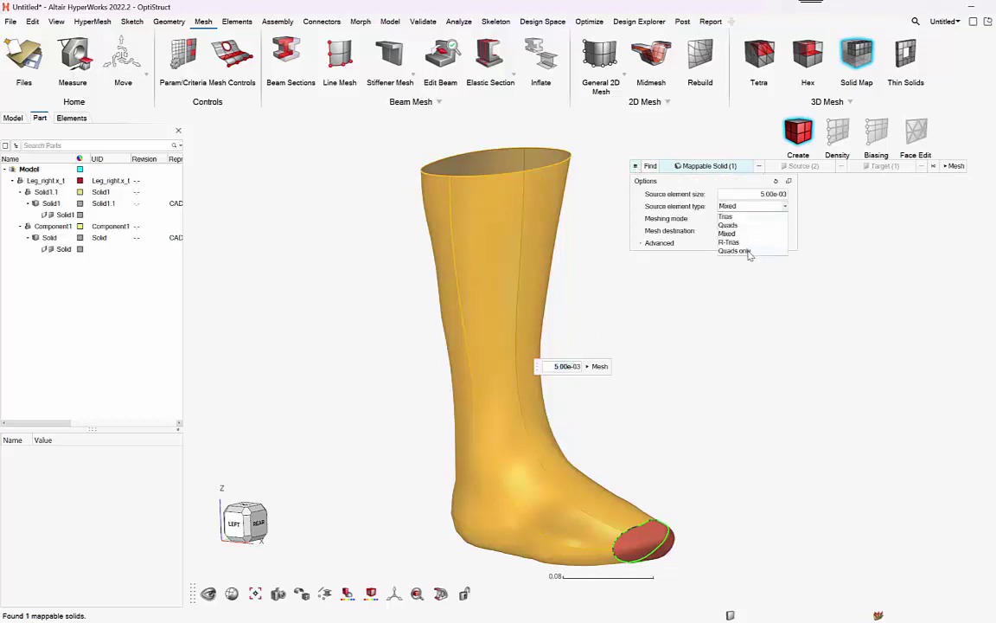
click(749, 252)
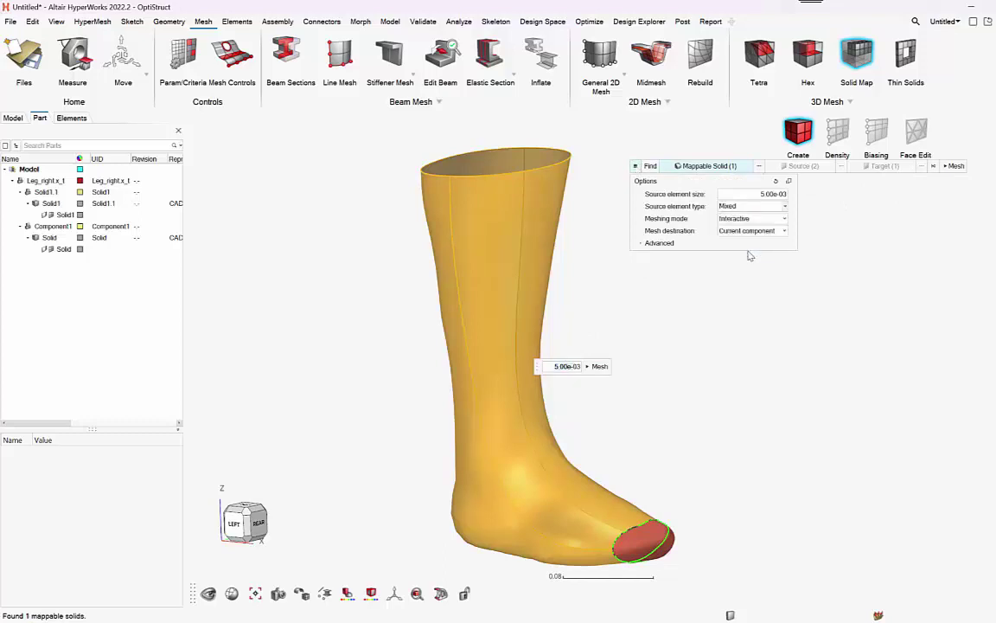
Set the toe-face edge density to 40 elements, matching the top rim's 40 seeds
click(599, 367)
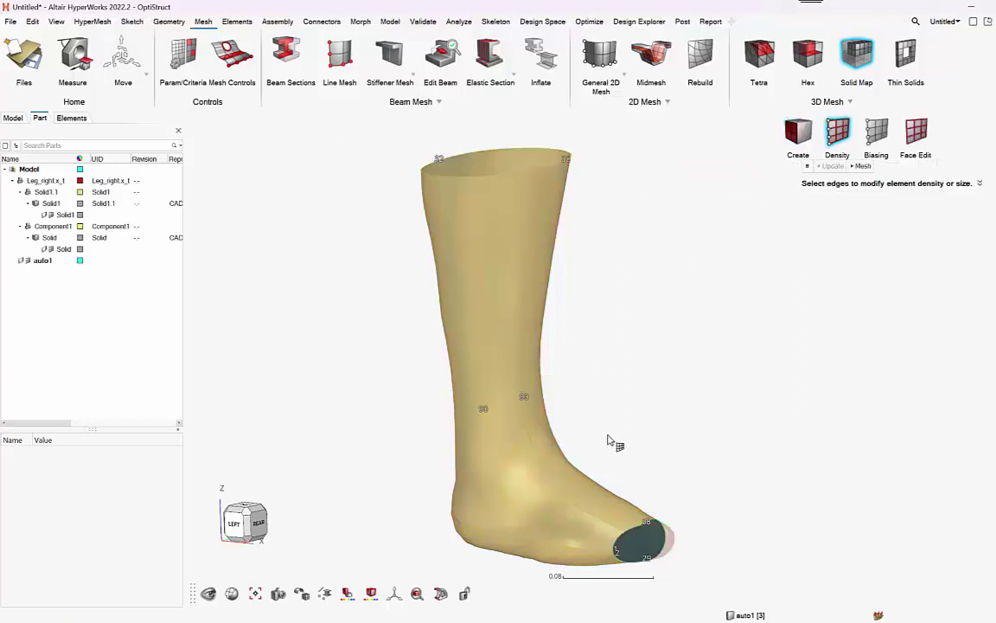
scroll(614, 567, up, 5)
scroll(589, 554, up, 2)
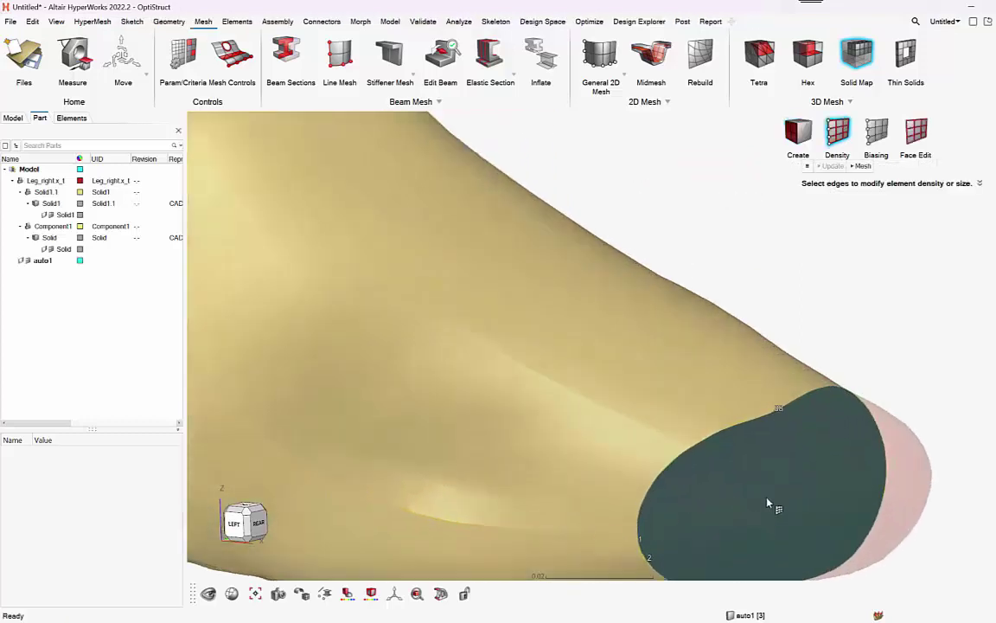
scroll(769, 492, up, 3)
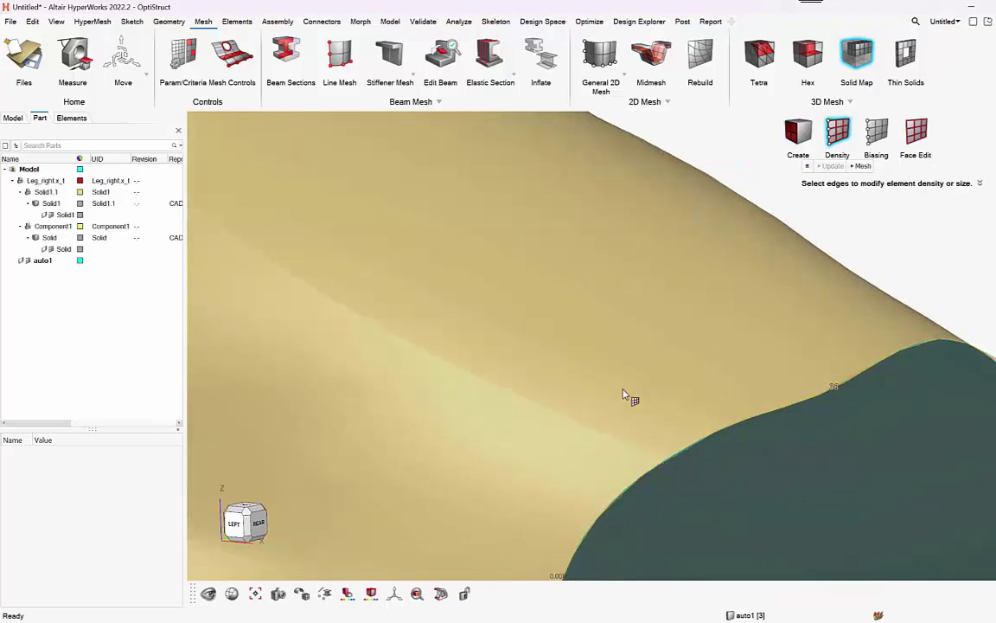
scroll(685, 416, up, 1)
scroll(846, 423, down, 5)
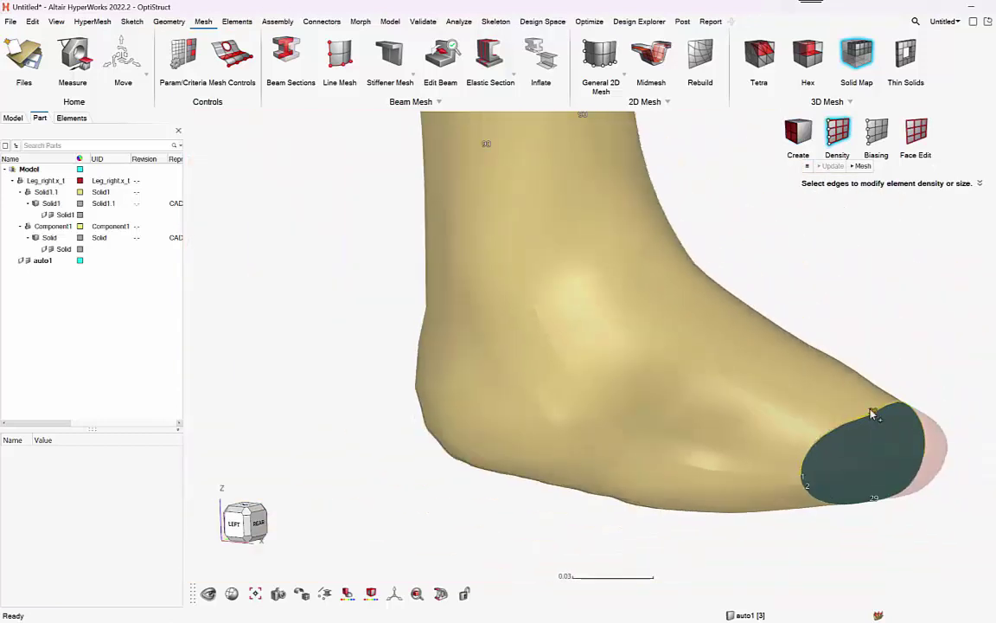
click(873, 416)
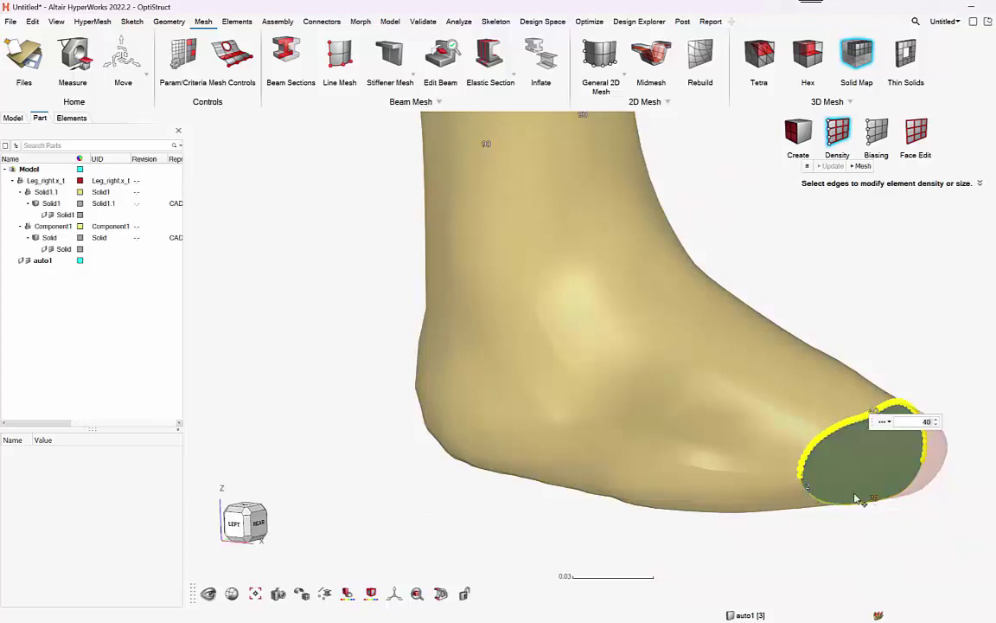
scroll(729, 436, down, 5)
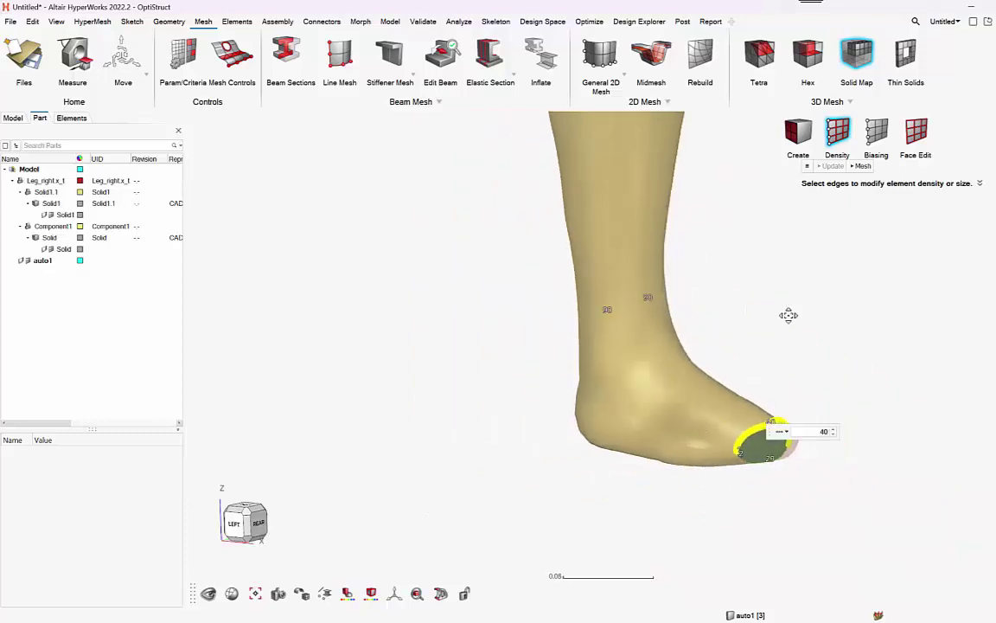
middle_drag(781, 327, 741, 395)
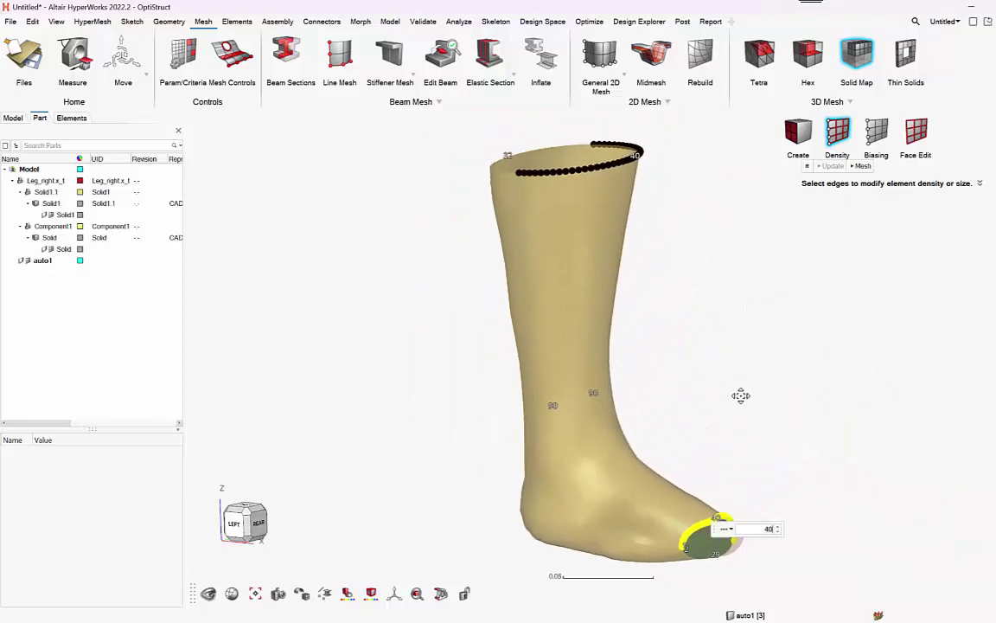
Generate the leg's mapped hex mesh and hide the Component1 and Solid1.1 geometry
click(859, 168)
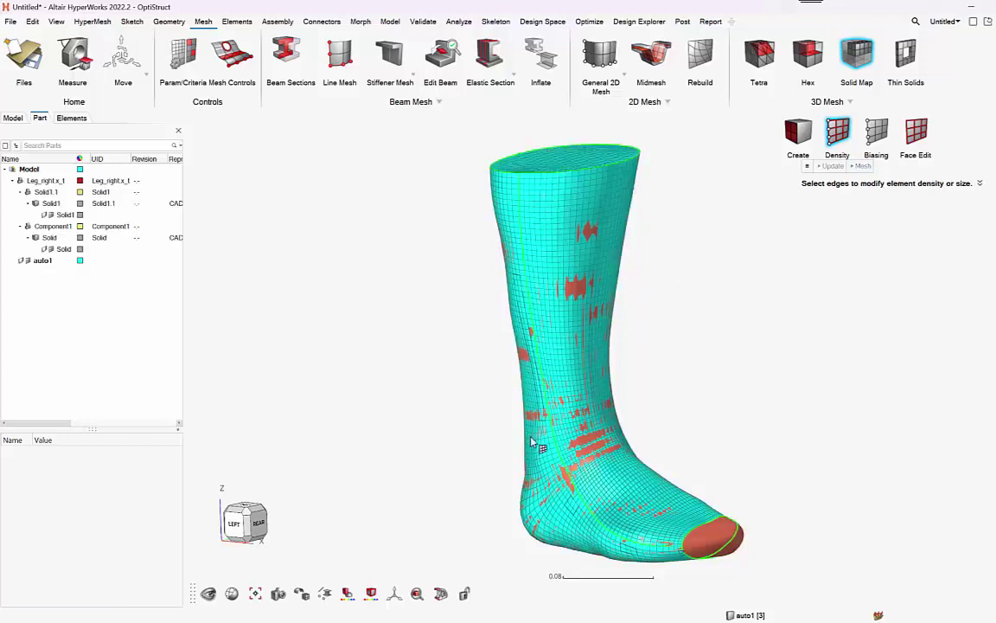
click(28, 225)
click(26, 191)
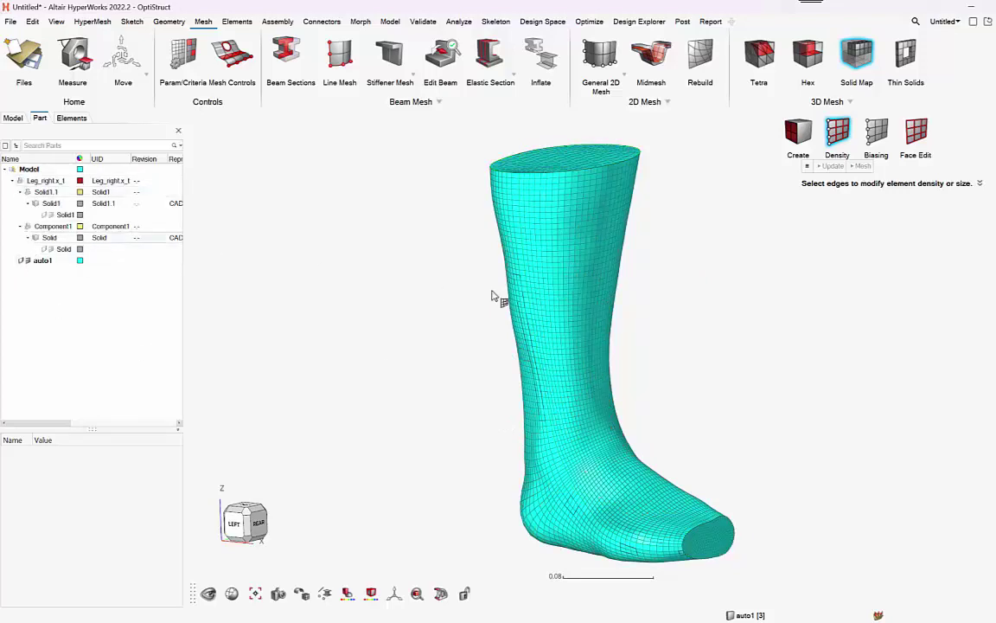
Add a section cut showing whole elements to inspect the leg's hex mesh interior
click(441, 593)
click(545, 527)
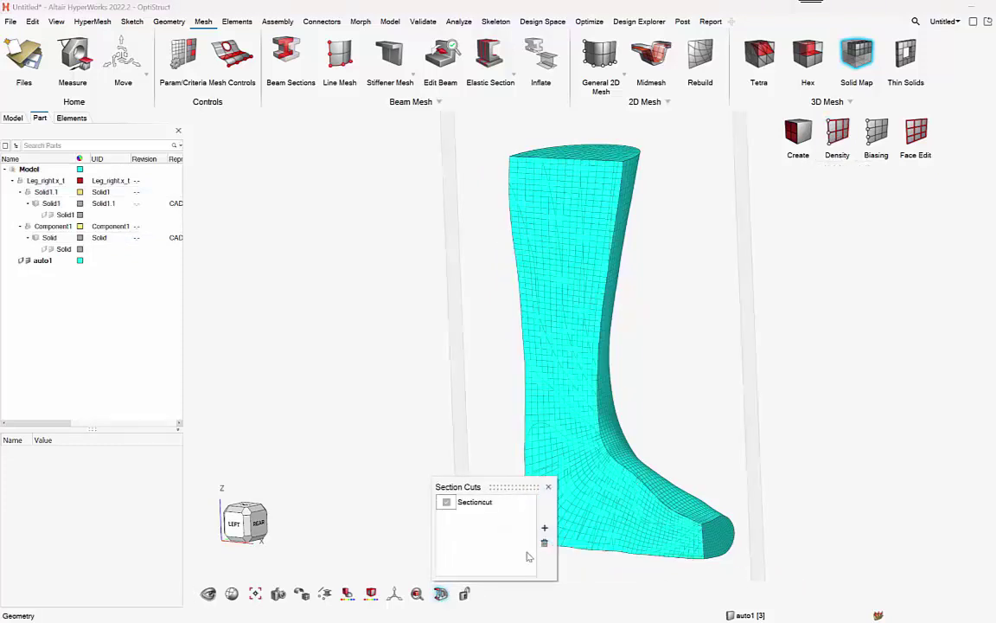
click(545, 528)
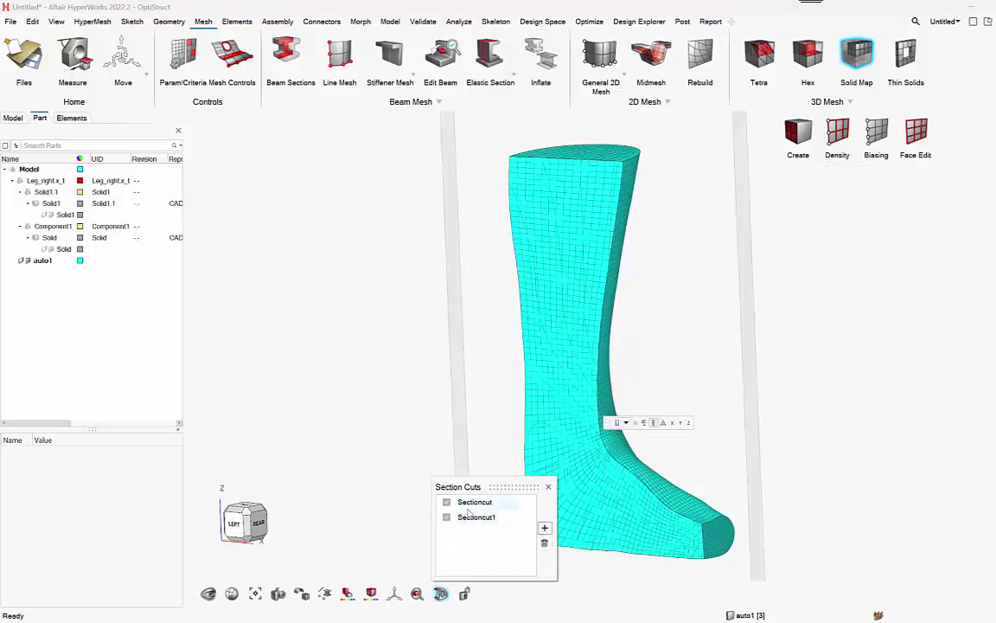
click(644, 423)
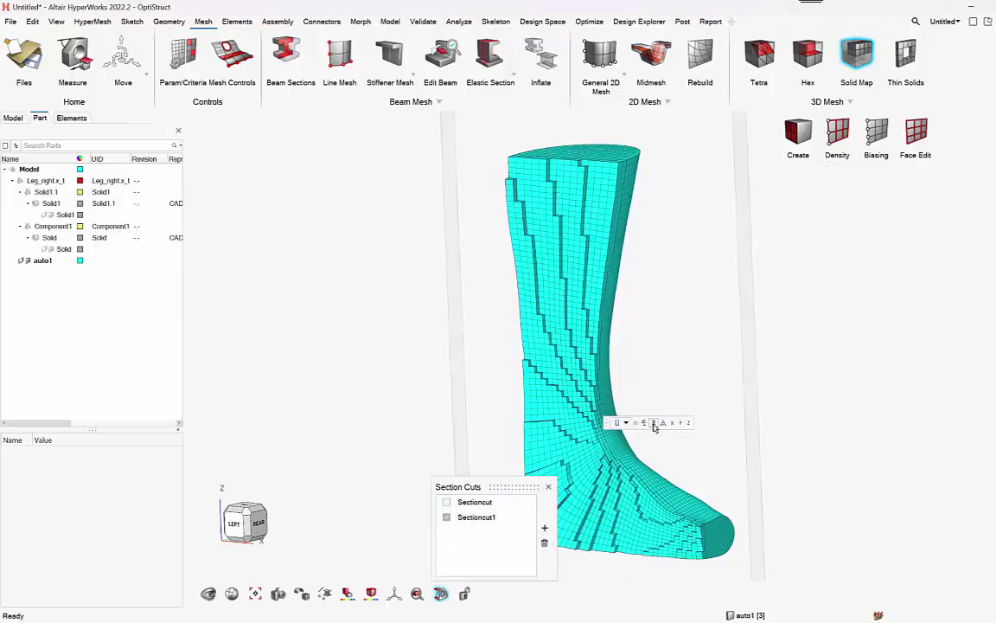
click(548, 487)
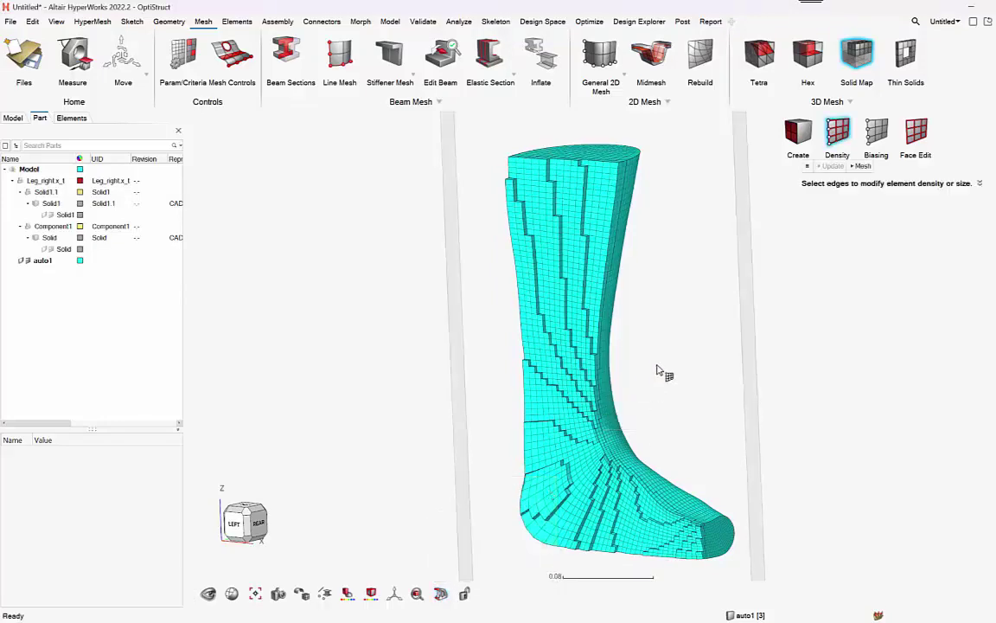
right_drag(661, 382, 630, 397)
mouse_move(718, 382)
mouse_down()
mouse_move(692, 390)
mouse_move(725, 389)
mouse_up()
right_drag(529, 483, 846, 351)
Exit the Density tool and remove the section cut
right_click(794, 353)
click(845, 425)
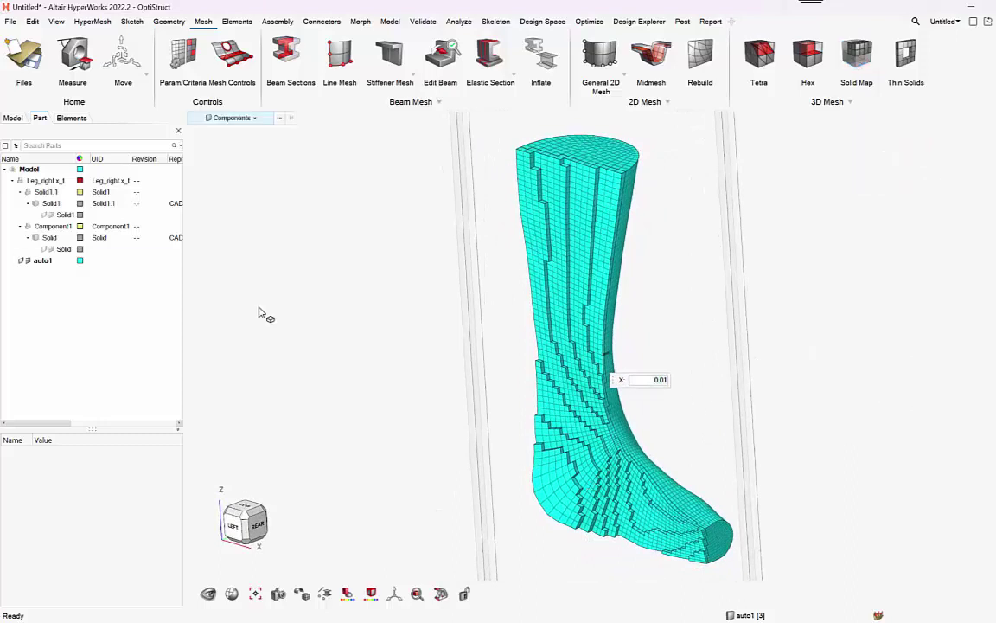
click(440, 594)
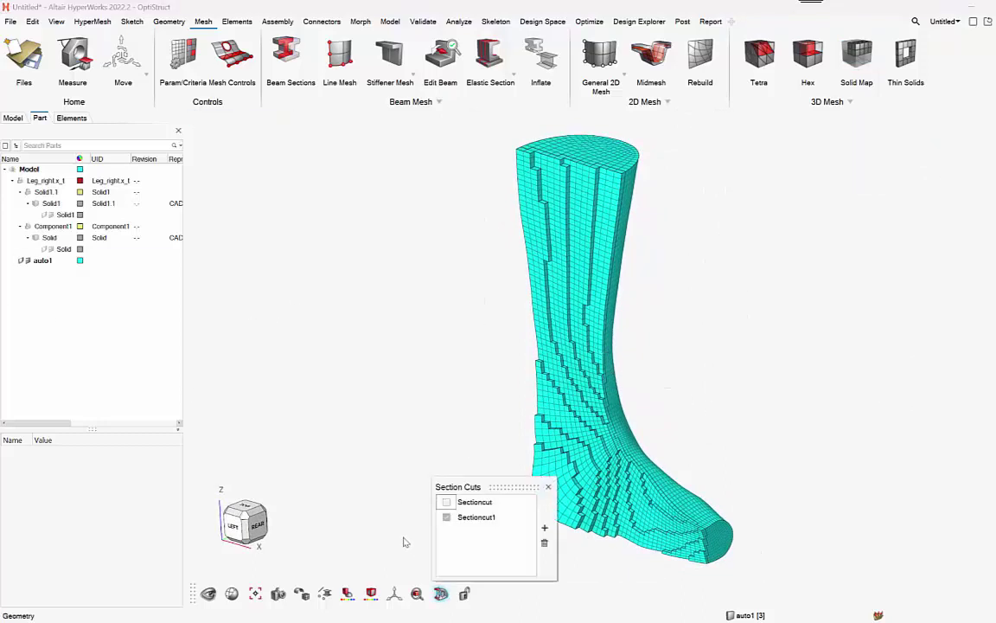
click(446, 517)
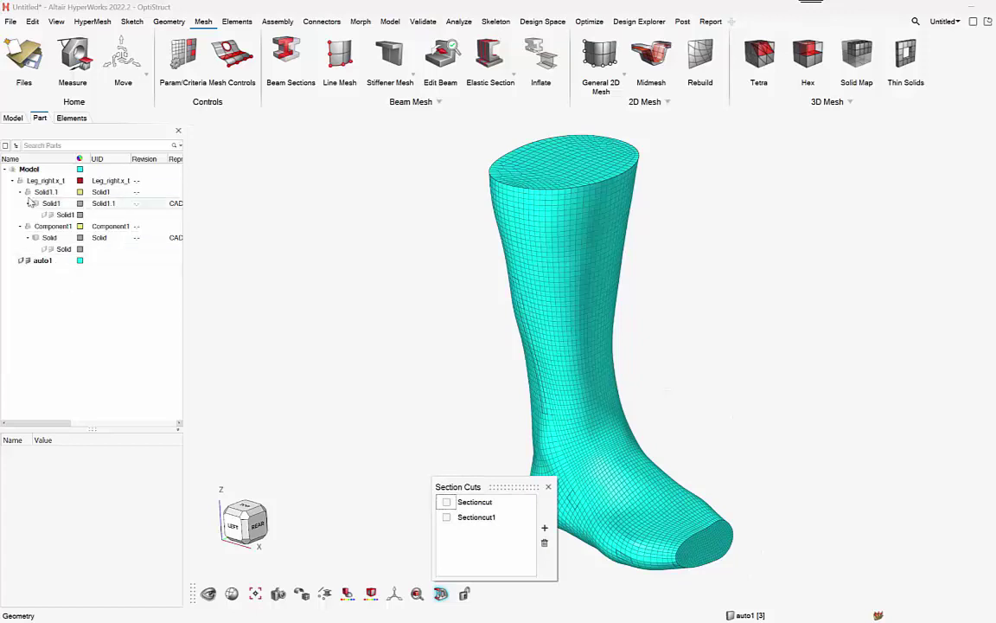
Show Component1's leg geometry and hide the auto1 mesh component
click(27, 225)
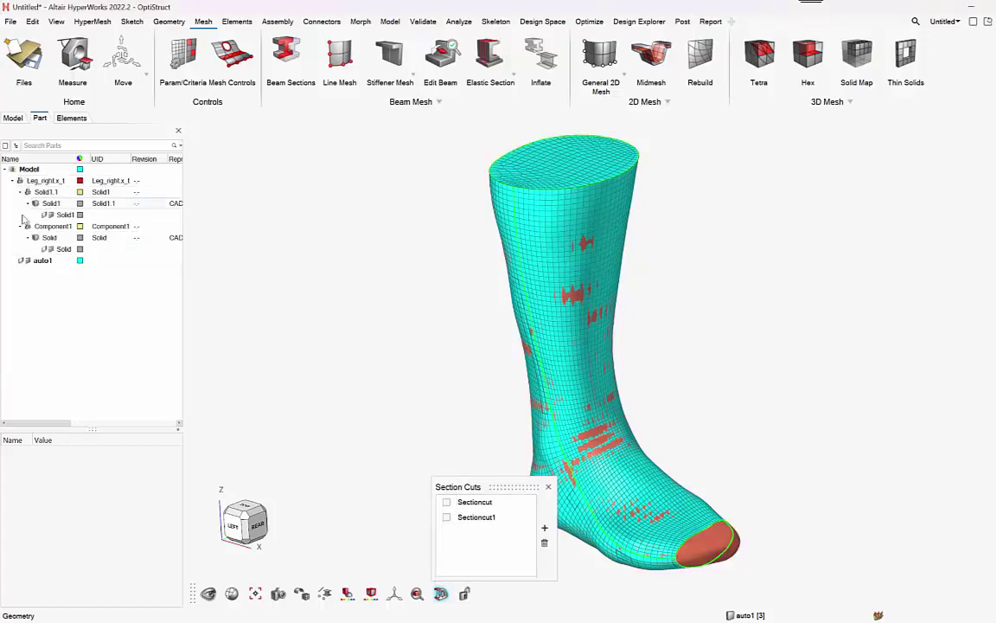
click(21, 263)
click(27, 260)
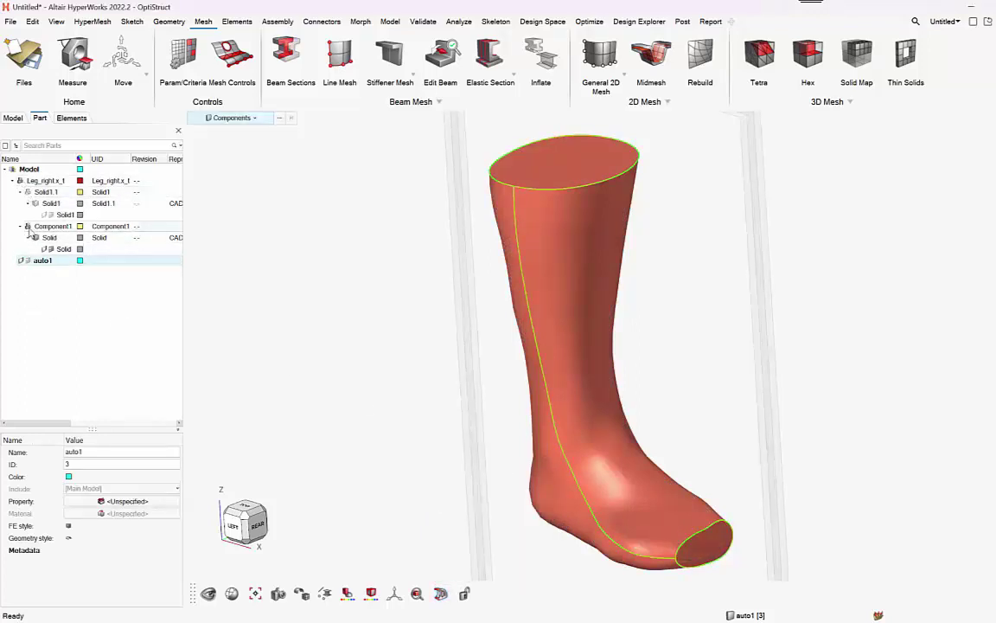
Hide the leg solid and orient the view on the toe cap
click(36, 203)
middle_drag(651, 518, 422, 585)
click(441, 593)
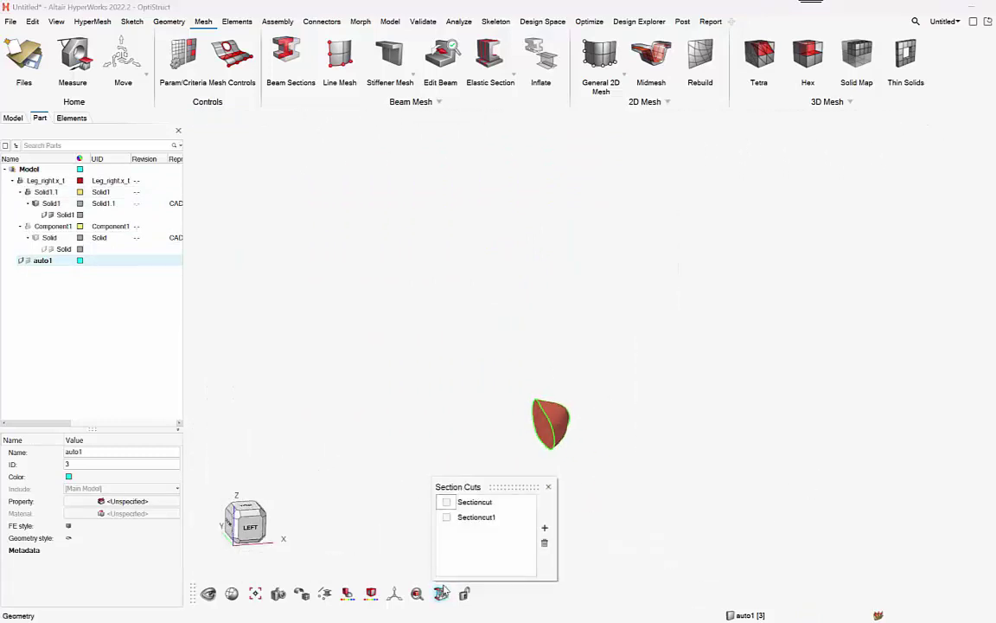
click(548, 488)
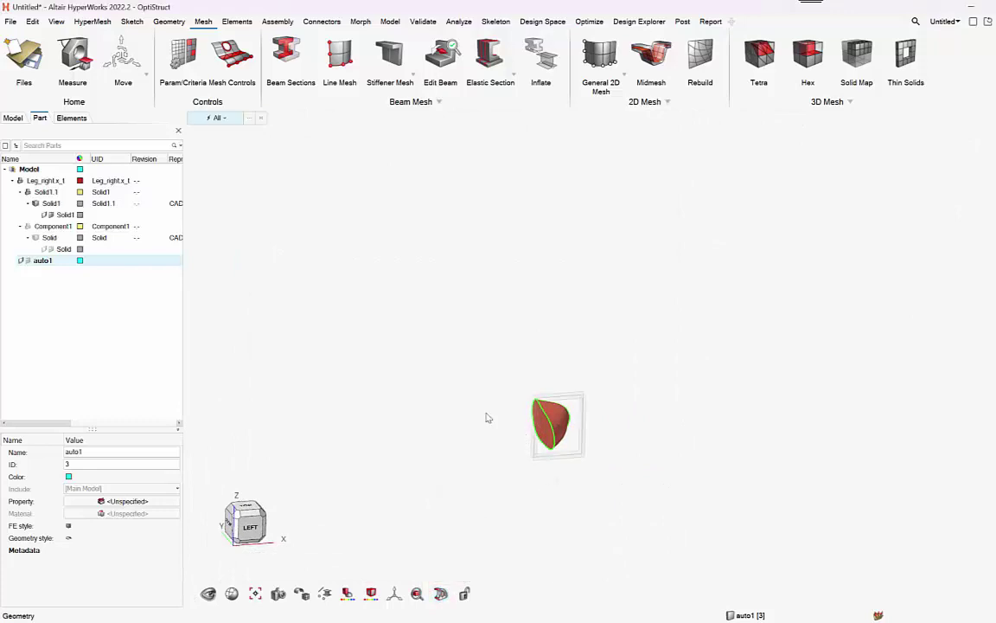
scroll(486, 417, up, 5)
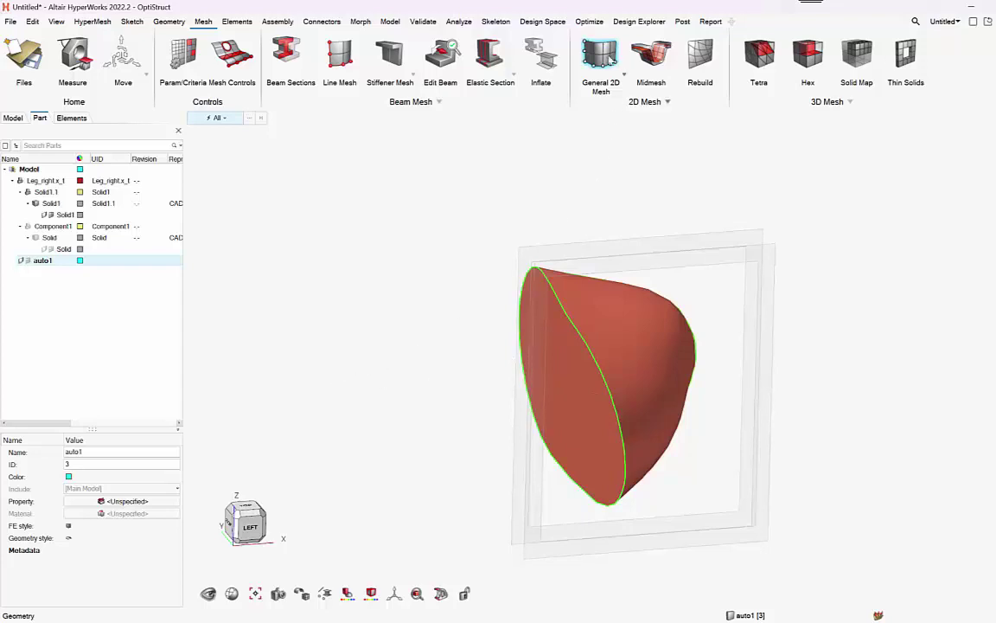
Mesh the three toe-cap surfaces with quads-only 2D elements, producing 285 elements
click(600, 56)
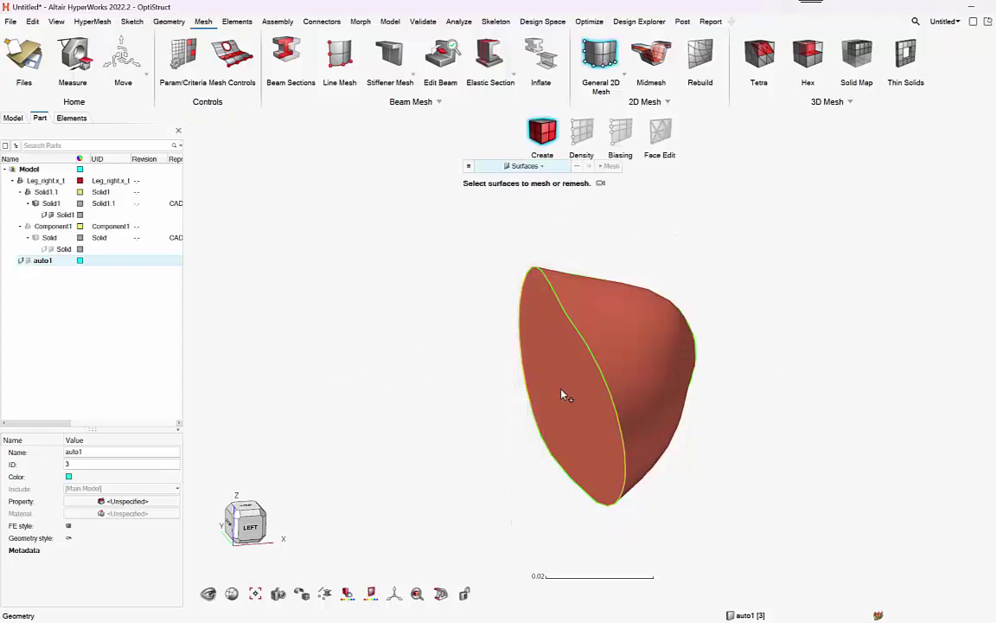
drag(474, 227, 751, 536)
click(470, 167)
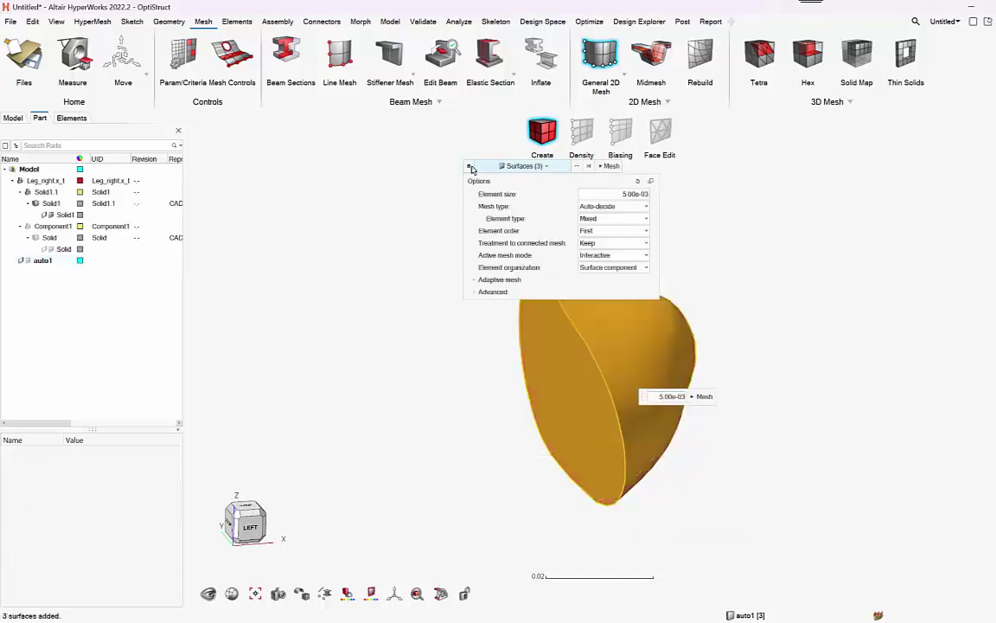
click(611, 218)
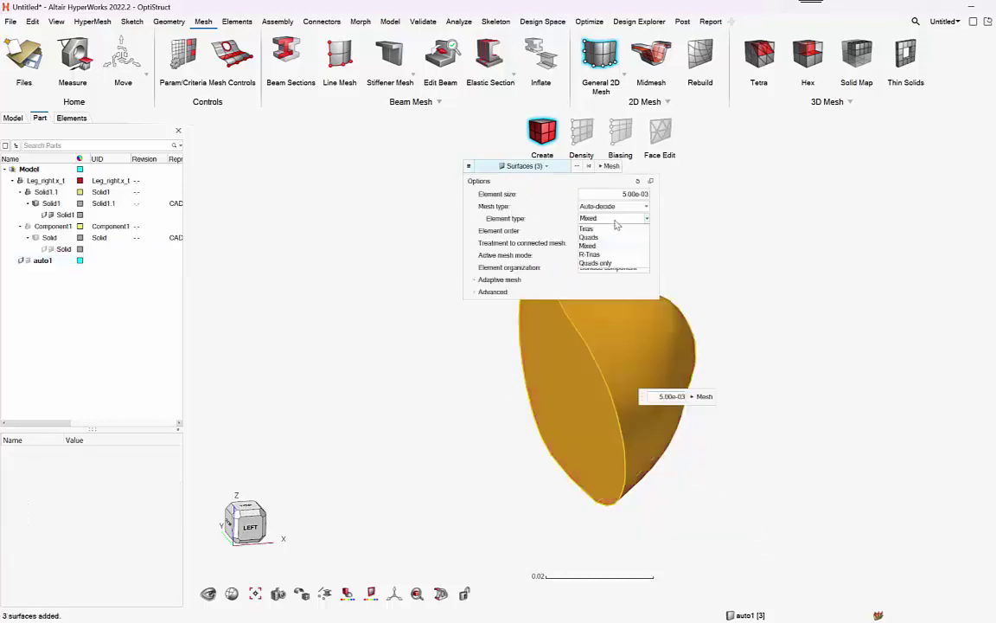
click(609, 264)
click(703, 396)
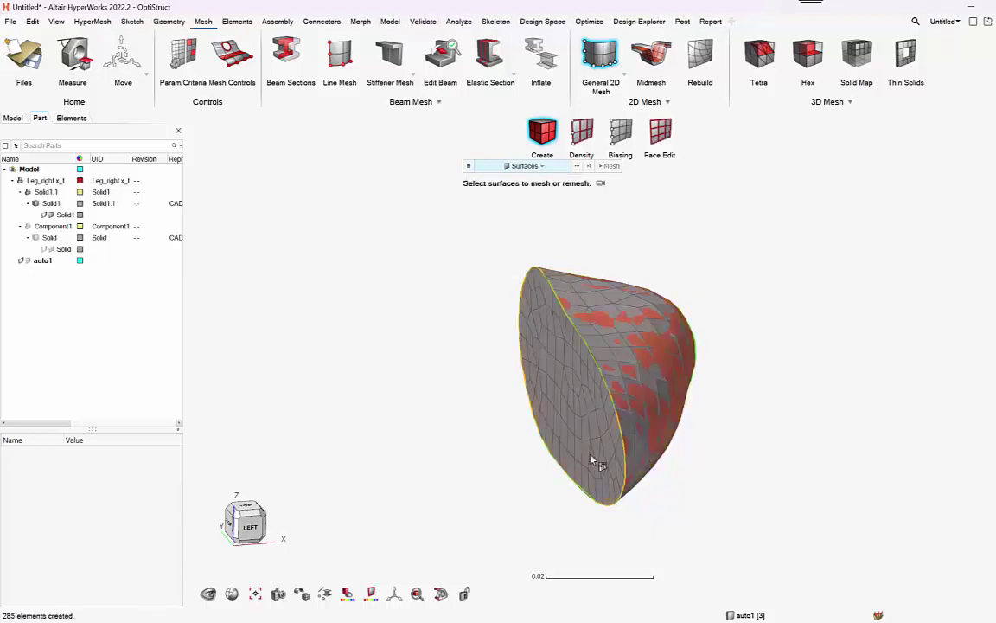
right_drag(627, 434, 496, 329)
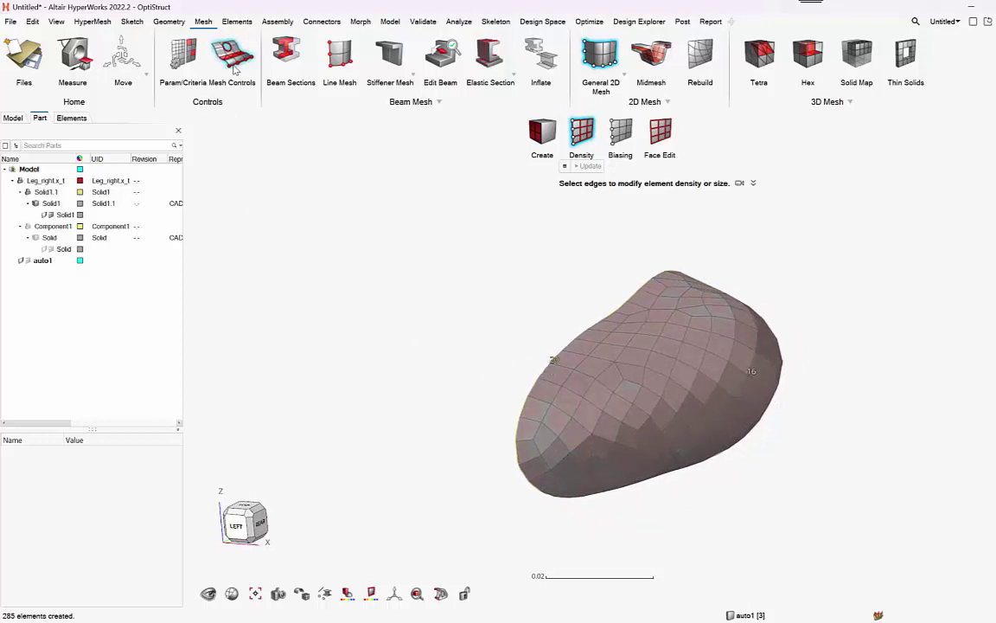
Add a Tetra volume mesh control under Mesh Controls
click(232, 72)
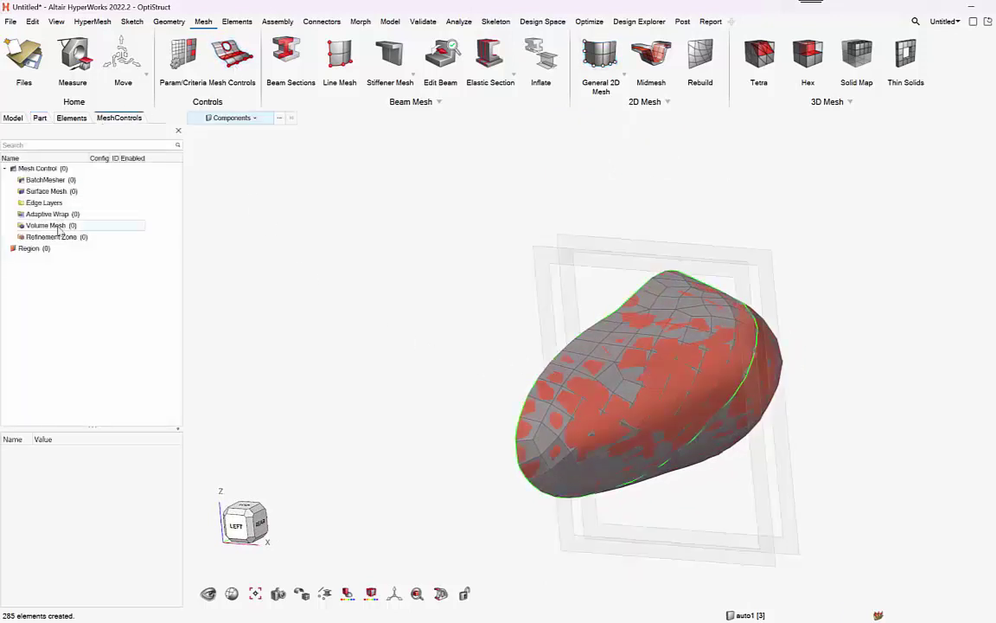
right_click(51, 227)
right_click(95, 227)
mouse_move(112, 231)
click(278, 242)
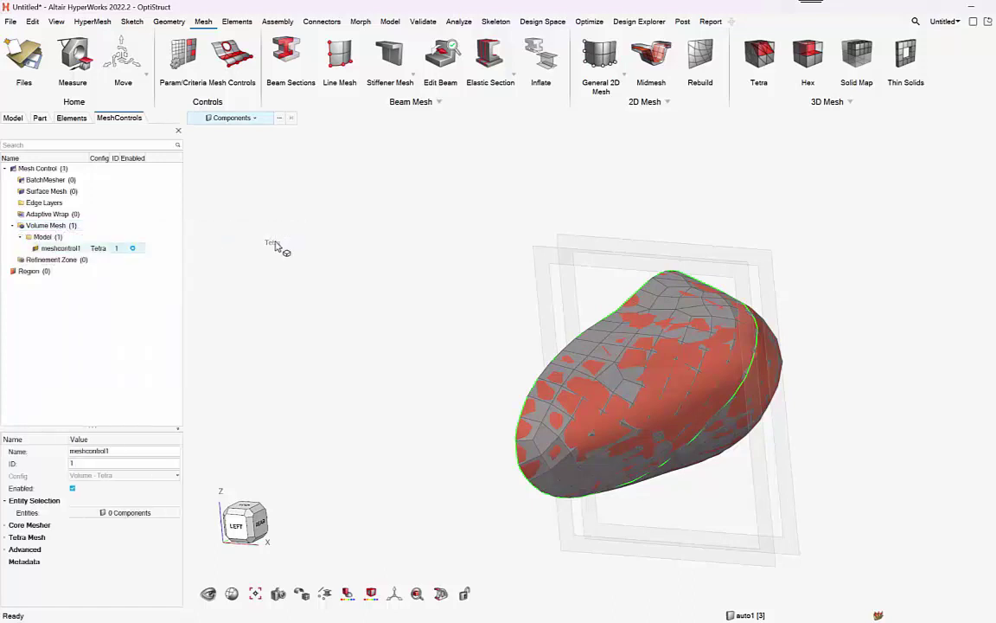
Set the volume mesh control's entities to the 285 toe surface elements
click(105, 515)
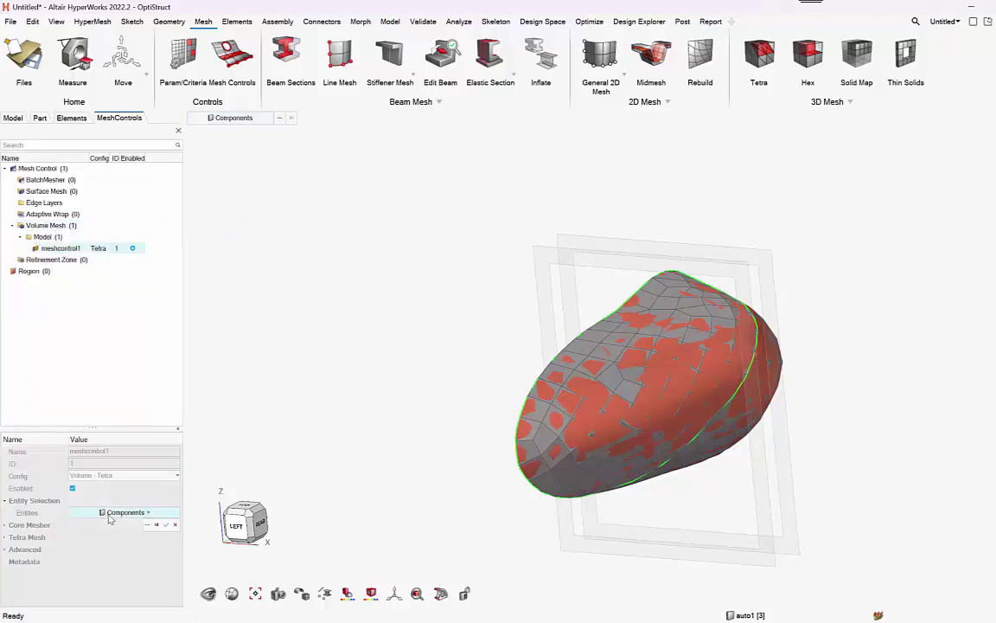
click(127, 512)
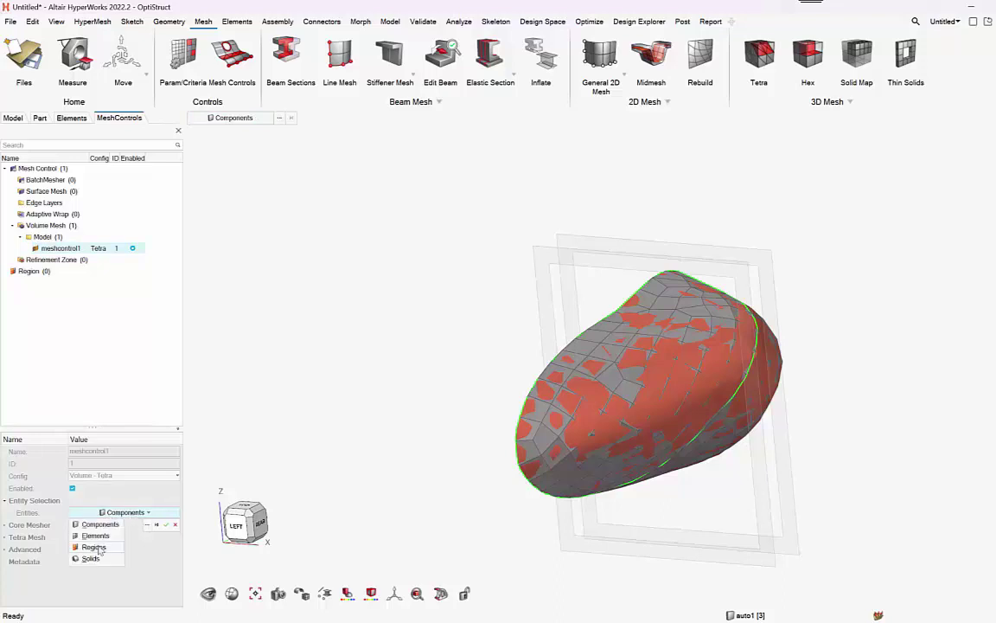
click(119, 534)
drag(437, 195, 797, 530)
click(167, 526)
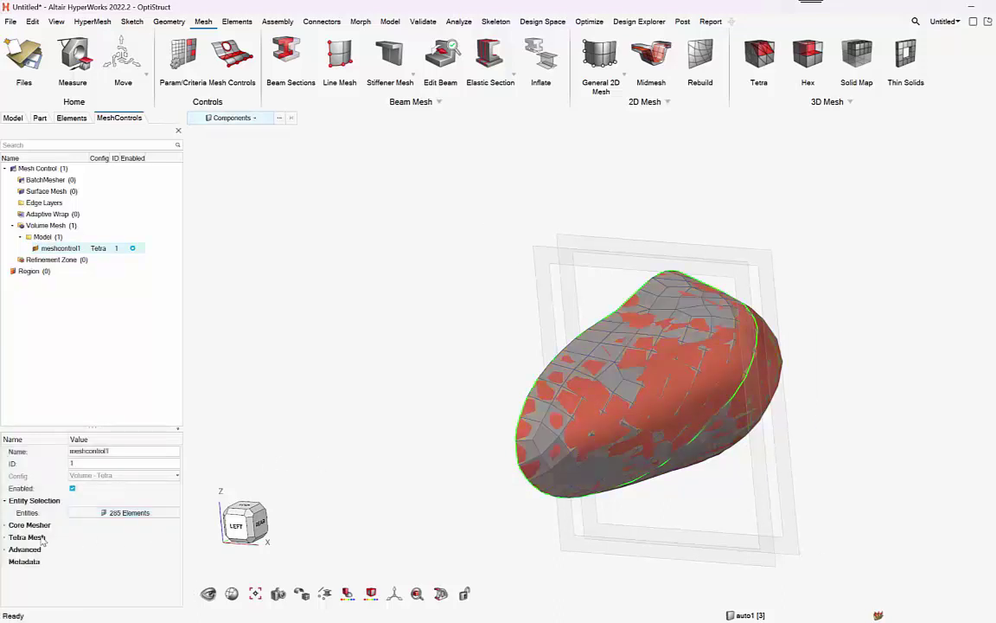
Set the core mesher to Hex Dominant and edit the Hexa Size value
click(8, 537)
scroll(7, 484, down, 2)
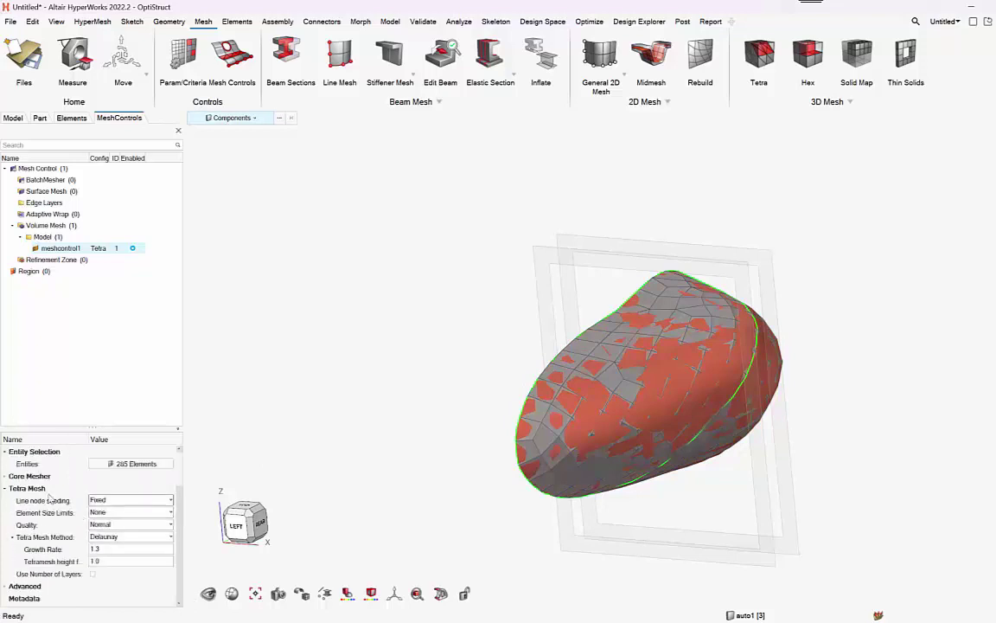
click(7, 476)
click(137, 488)
click(135, 511)
double_click(126, 502)
text(10)
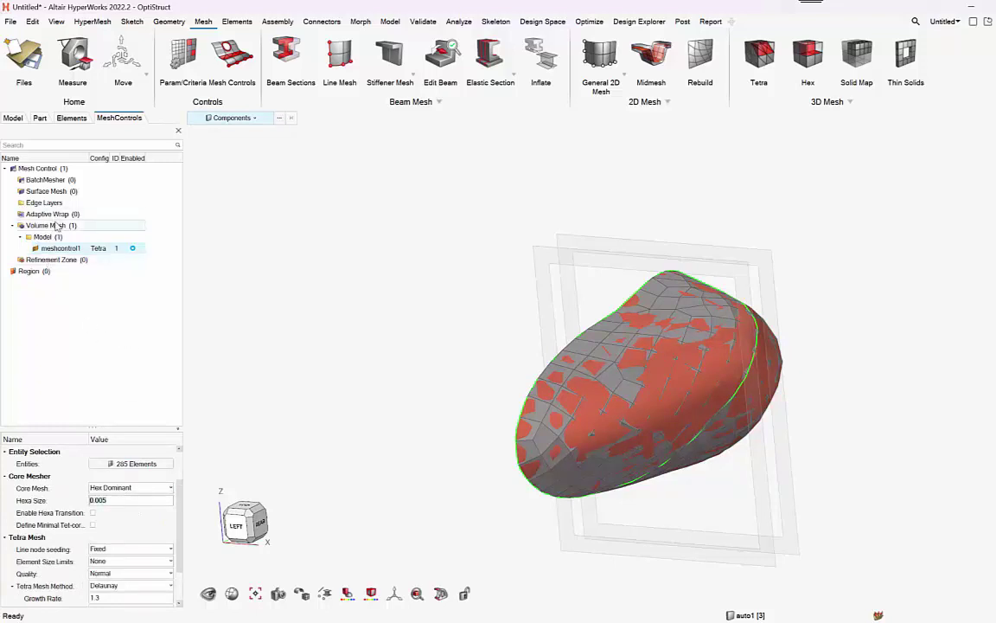
Generate the toe volume mesh, giving 1256 nodes and 5018 elements
right_click(57, 225)
click(75, 245)
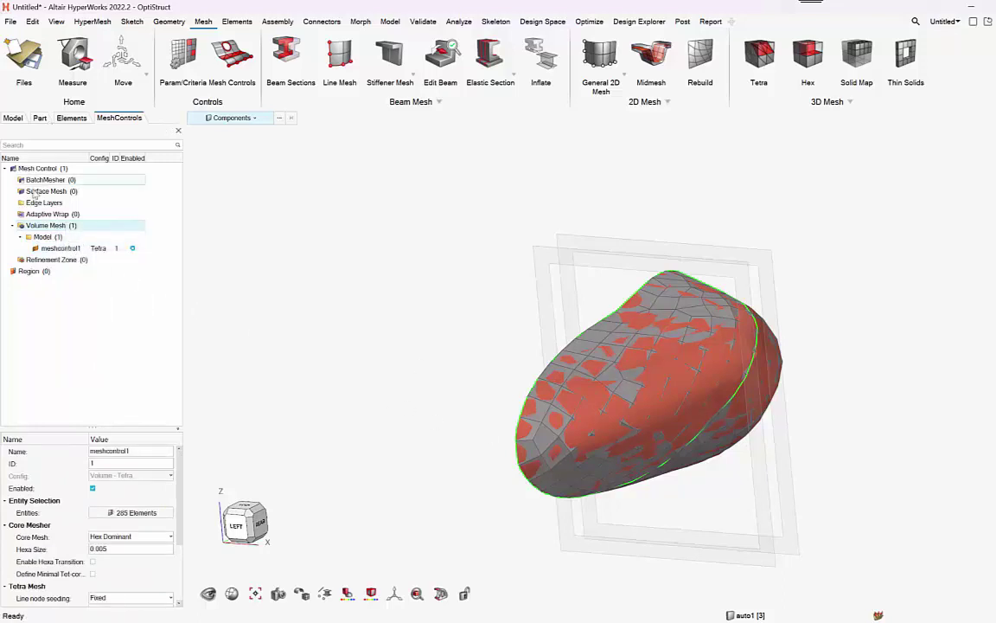
ctrl+drag(329, 322, 765, 453)
Show the auto1 leg mesh, hide the geometry, and orbit to view the foot from below
click(72, 118)
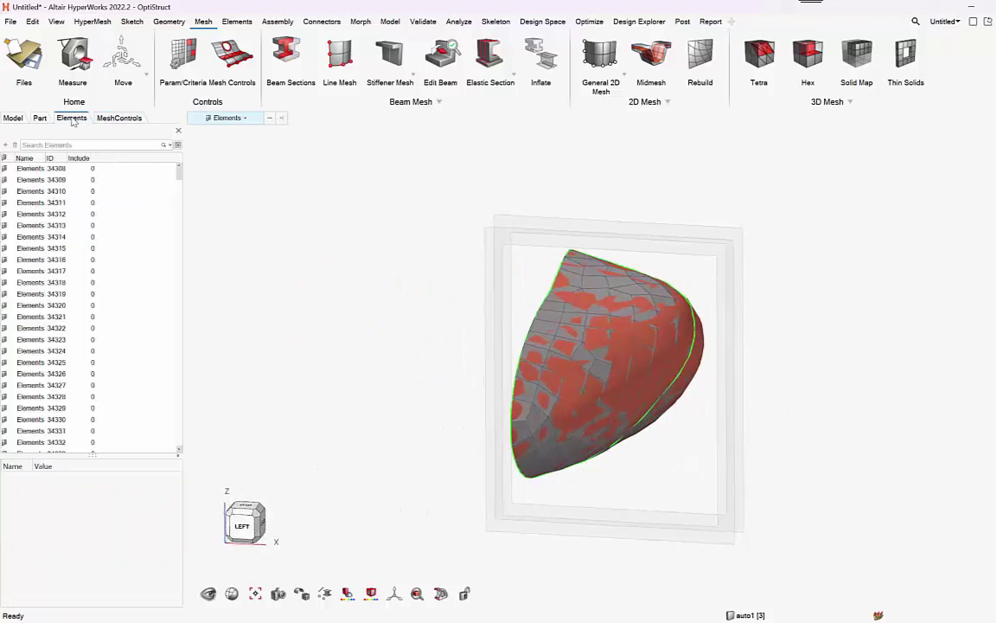
click(40, 118)
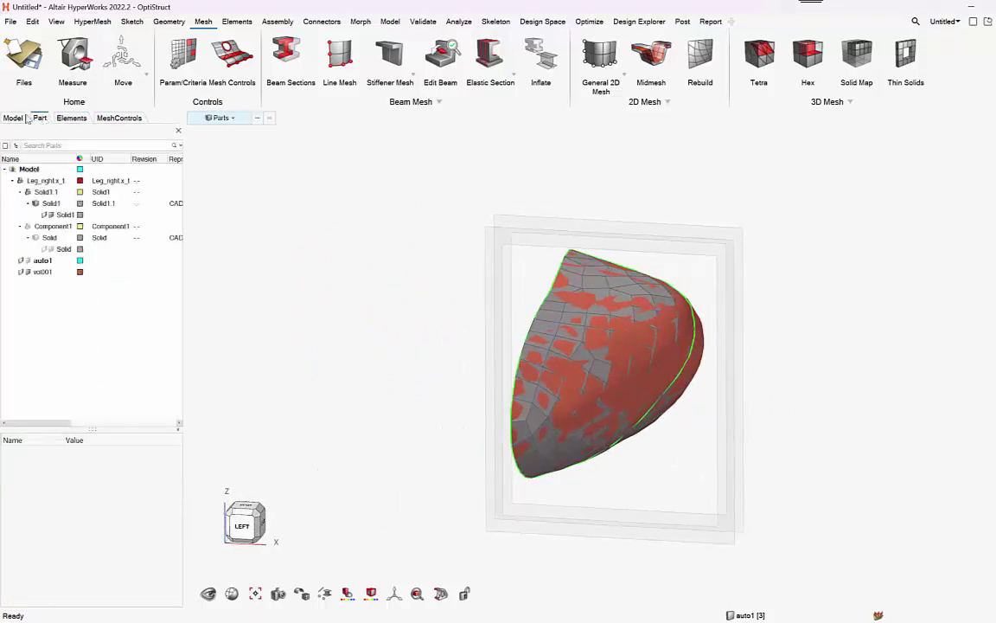
click(27, 260)
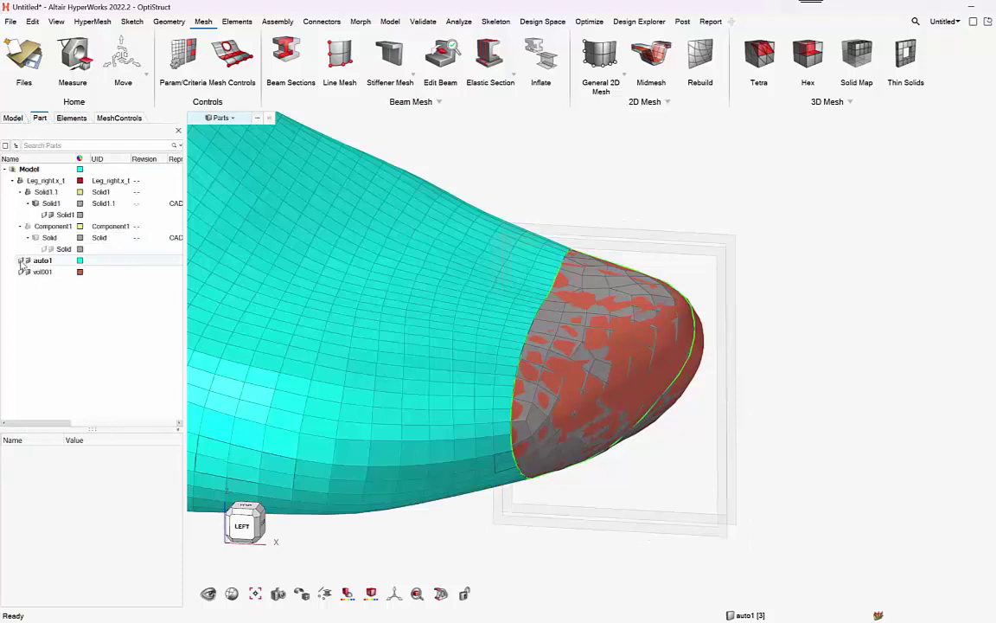
click(17, 168)
scroll(572, 388, down, 5)
middle_drag(574, 289, 425, 409)
scroll(521, 295, up, 4)
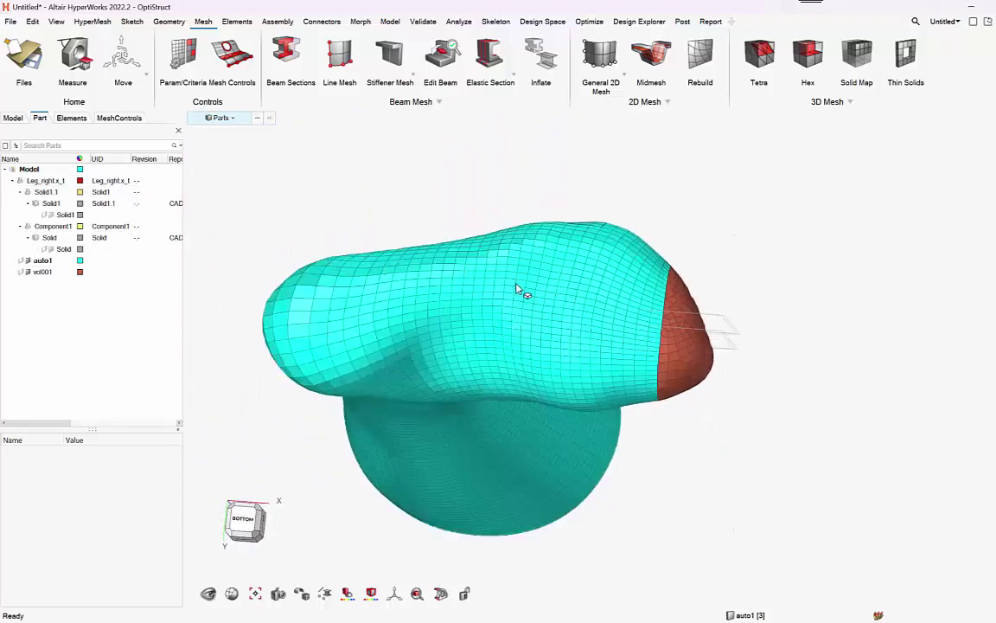
middle_drag(435, 348, 441, 318)
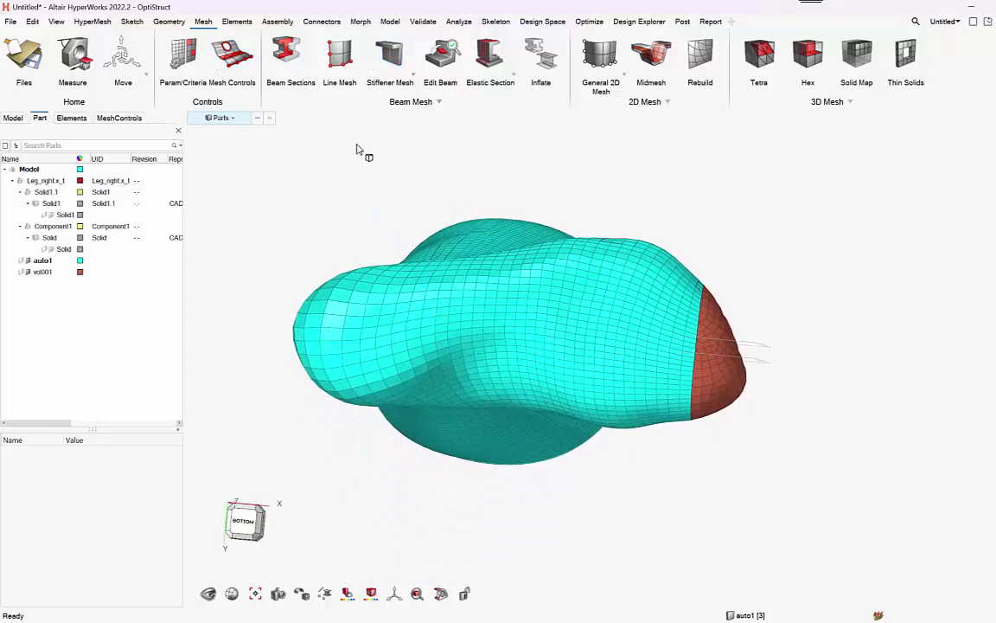
Create enforced displacements with dof3 = 2 on the 23 bottom foot nodes
click(459, 22)
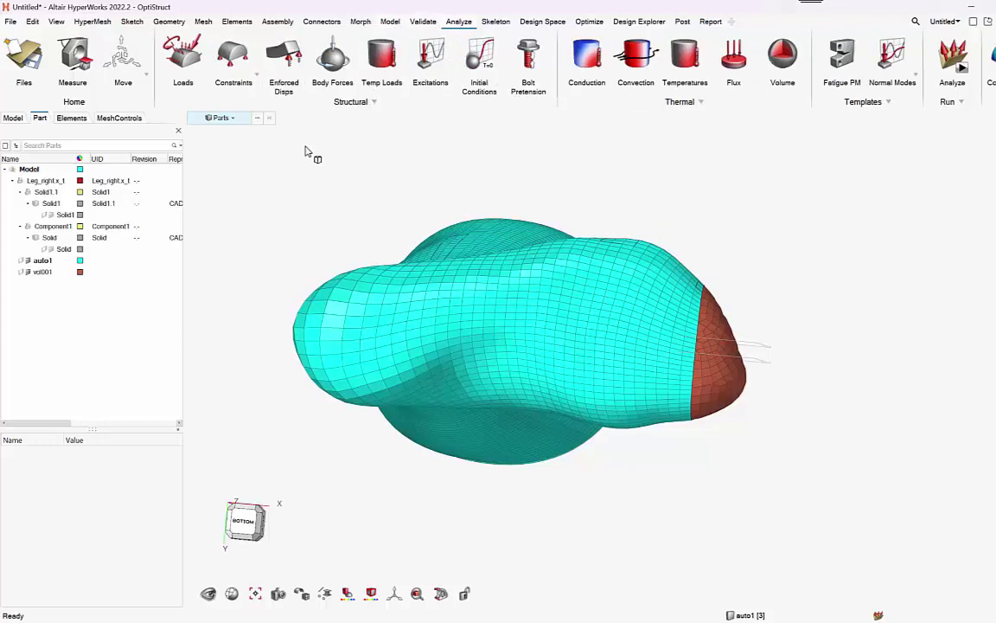
click(283, 59)
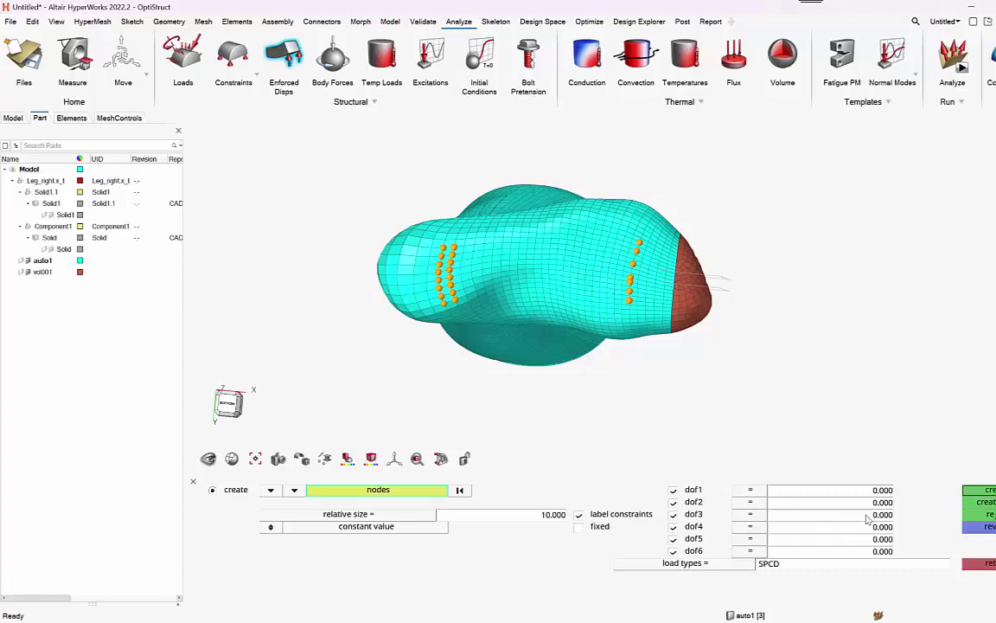
click(868, 516)
ctrl+drag(323, 396, 718, 398)
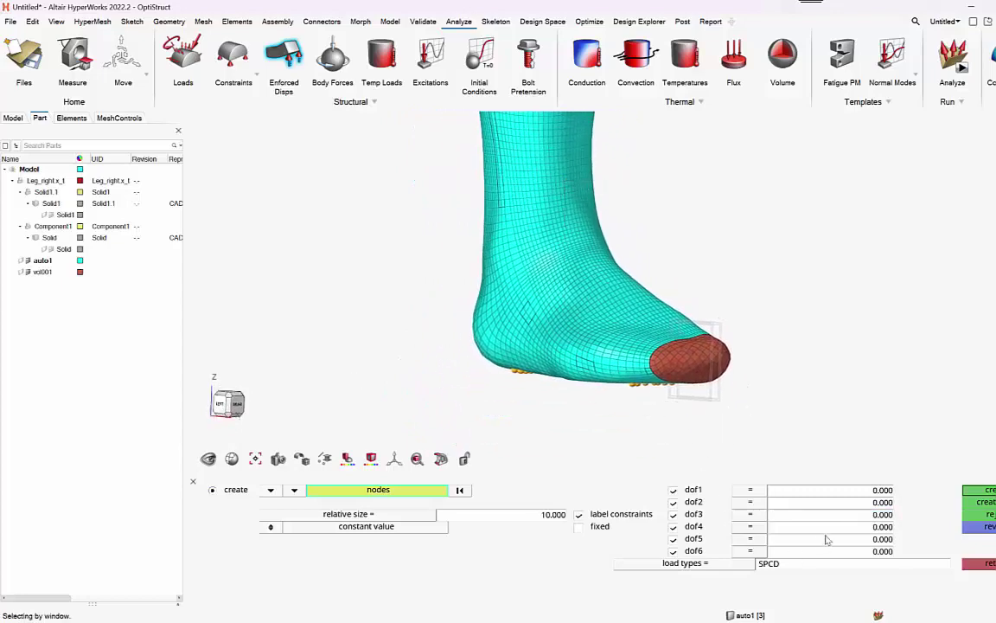
click(871, 516)
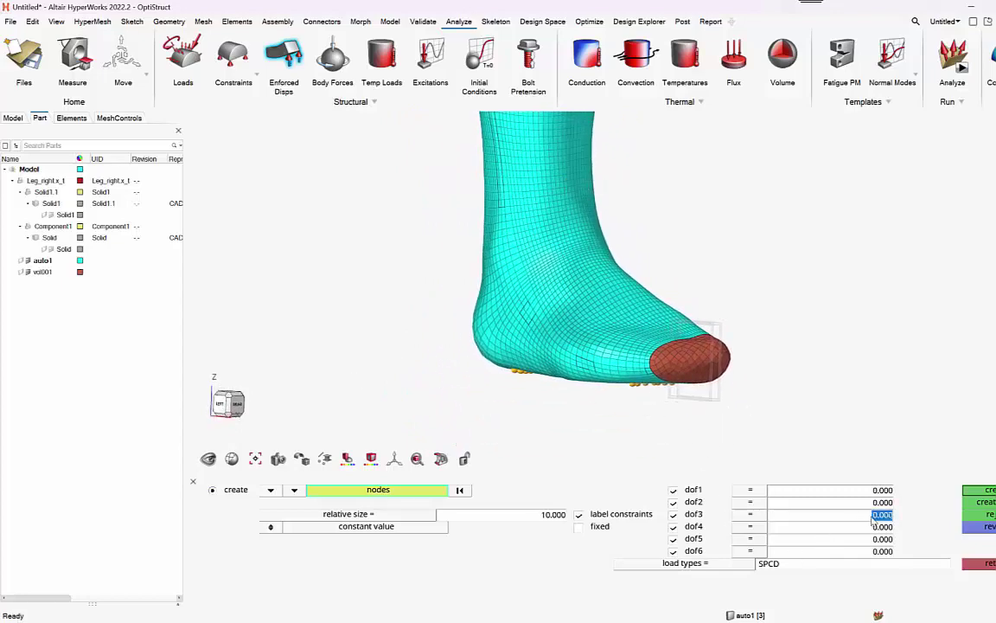
text(2)
click(980, 491)
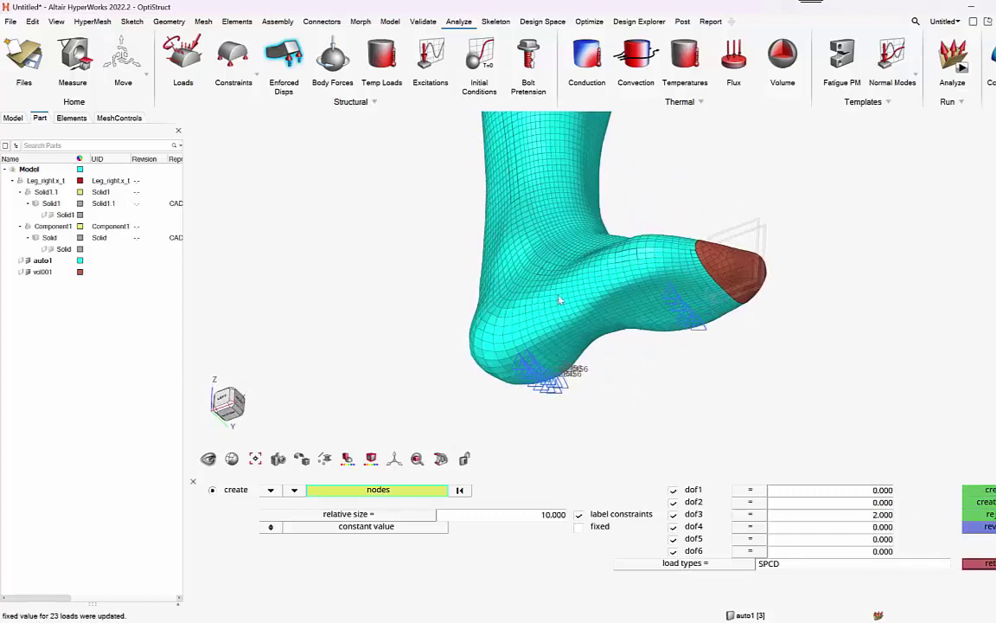